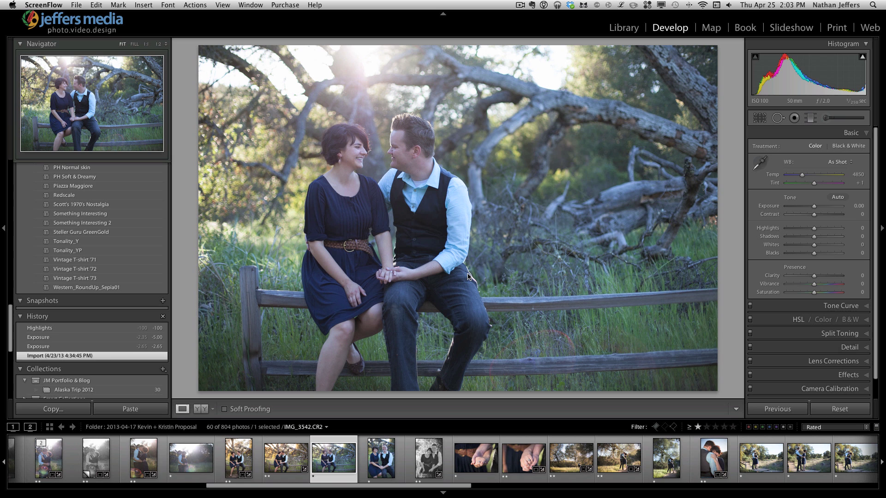
# Look at IMG_3431 and a hugging shot, then return to the couple-on-fence portrait.
pyautogui.scroll(5, 377, 449)
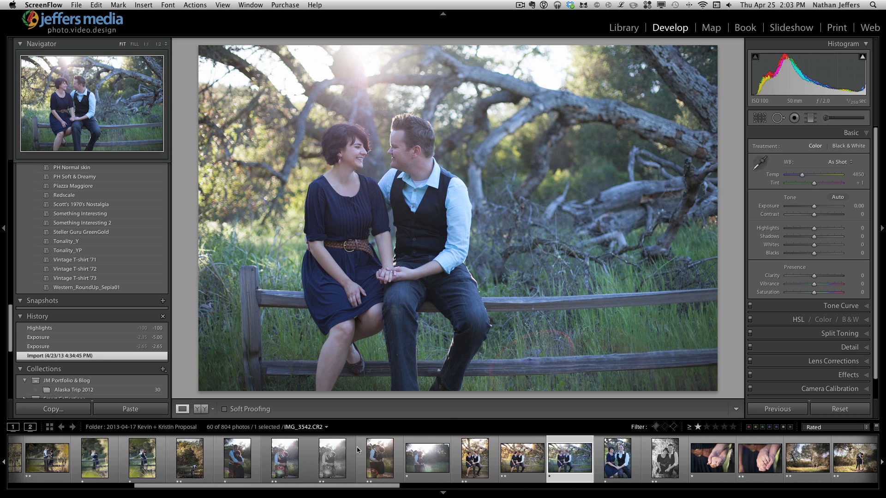
pyautogui.scroll(6, 211, 447)
pyautogui.click(89, 458)
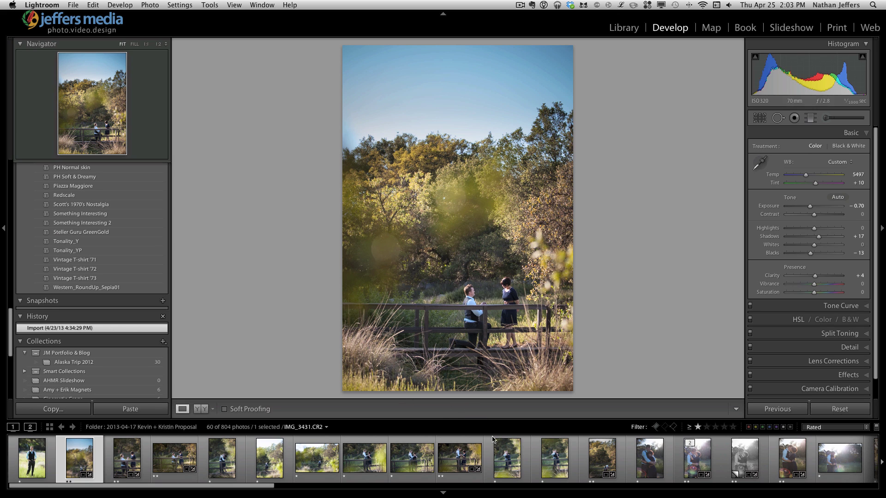
pyautogui.click(505, 458)
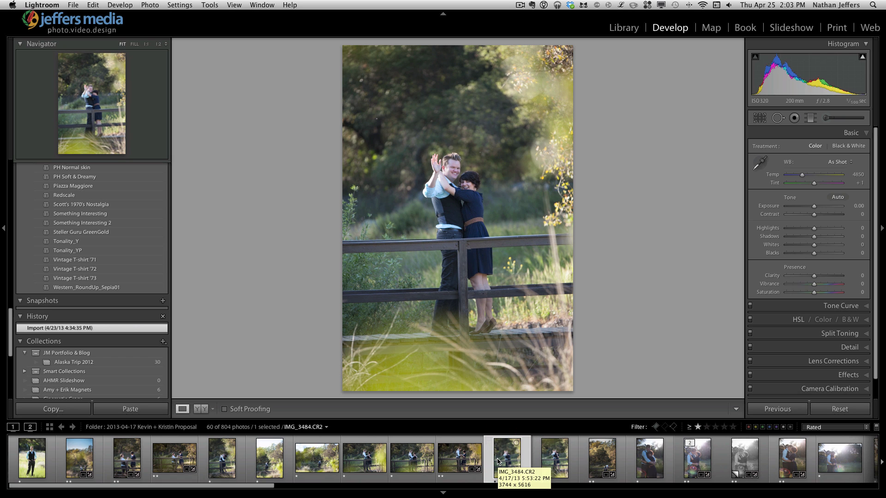
pyautogui.scroll(-10, 498, 460)
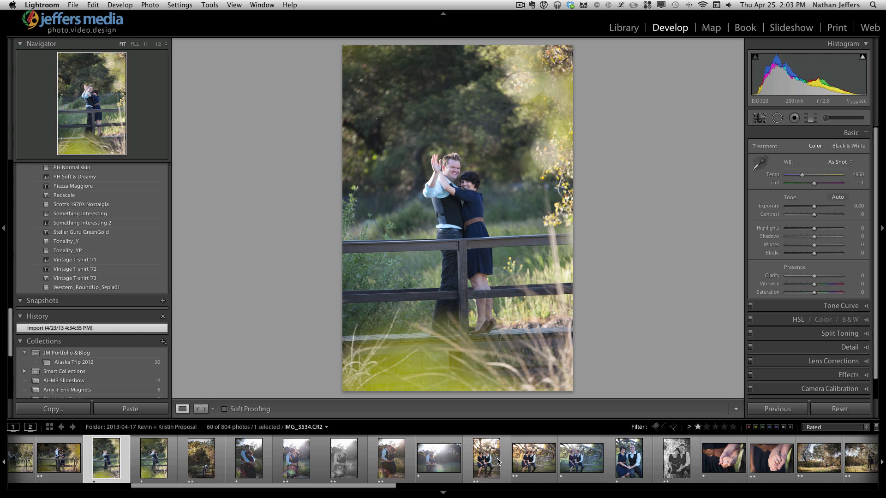
pyautogui.scroll(-4, 498, 461)
pyautogui.click(322, 456)
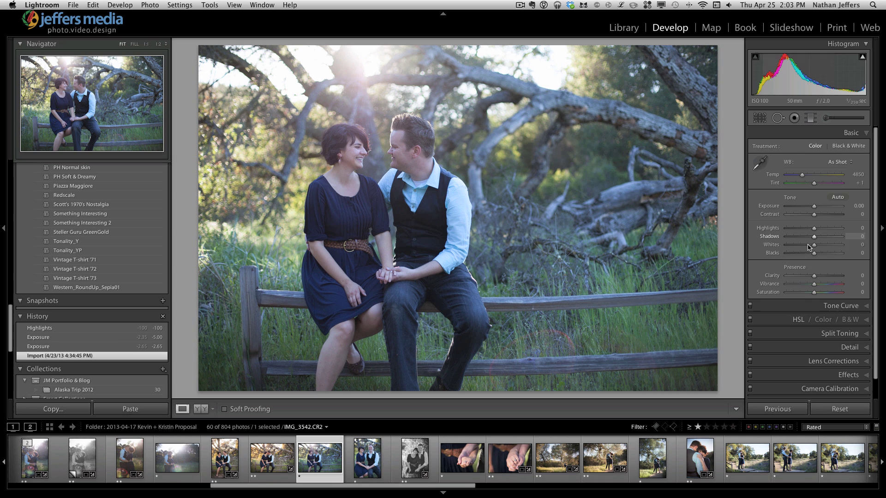
# Try warmer white balances, including the Shade preset, then revert to As Shot.
pyautogui.scroll(-2, 805, 319)
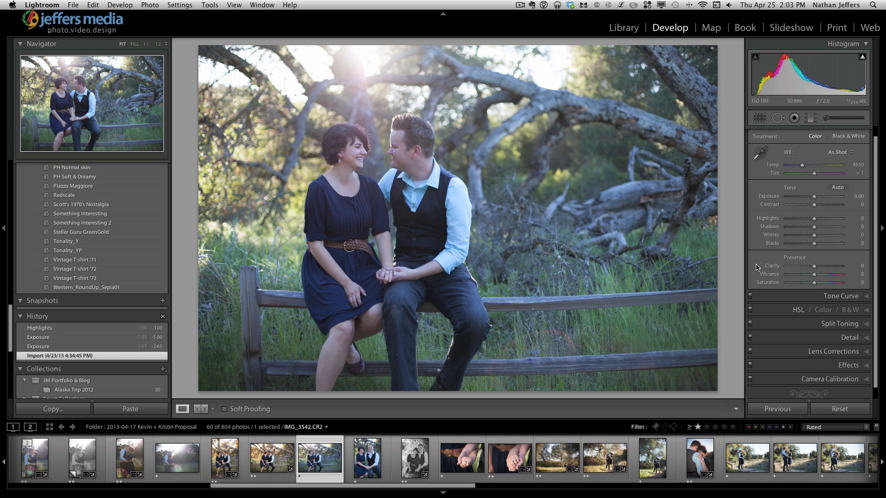
pyautogui.scroll(1, 756, 267)
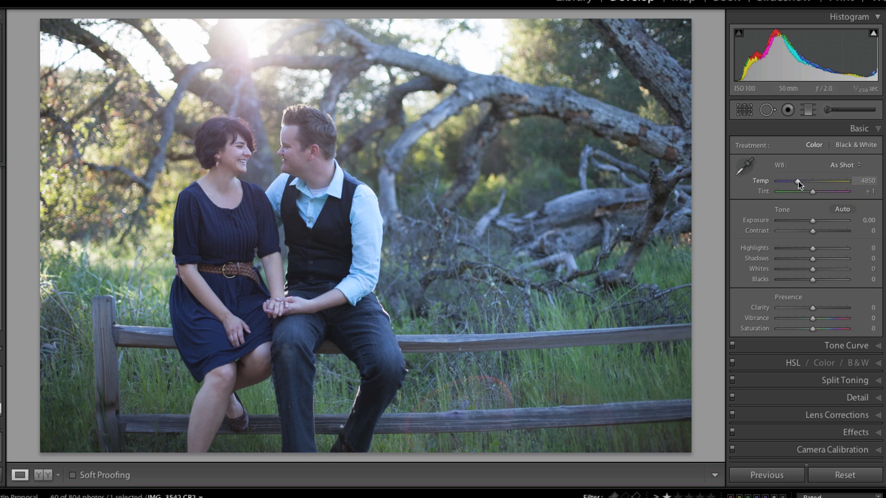
pyautogui.moveTo(798, 181); pyautogui.dragTo(808, 181)
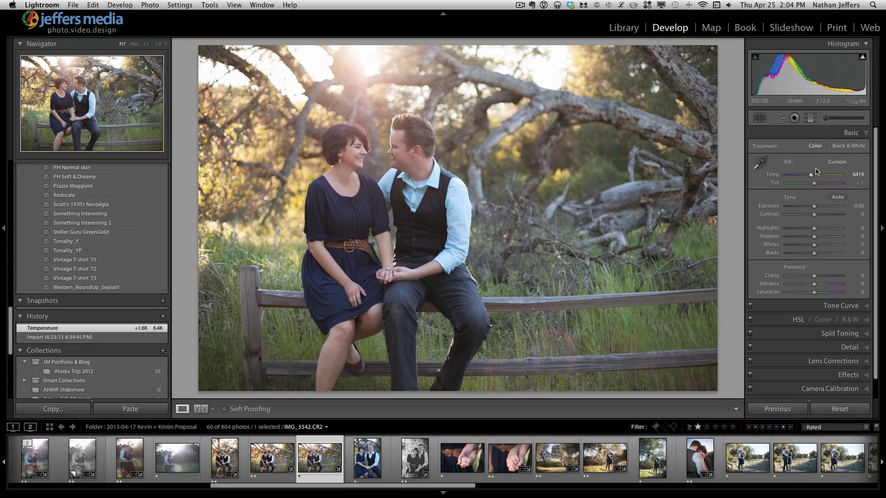
pyautogui.click(833, 162)
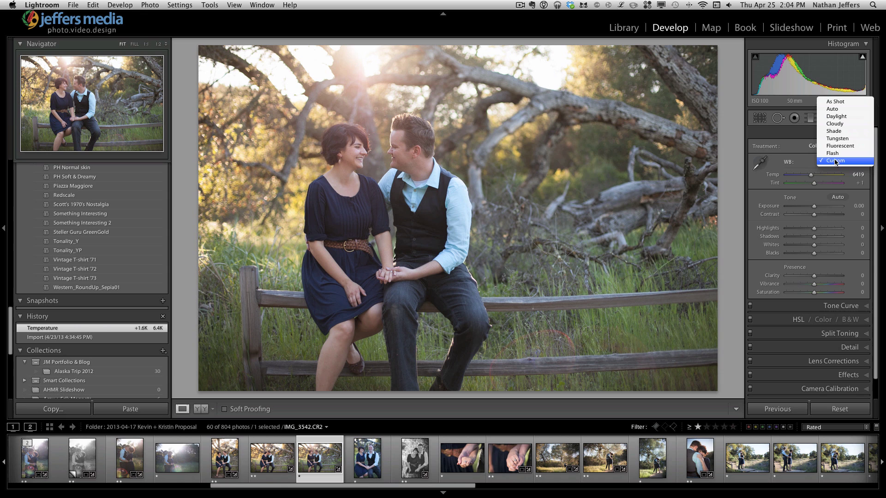
pyautogui.click(844, 132)
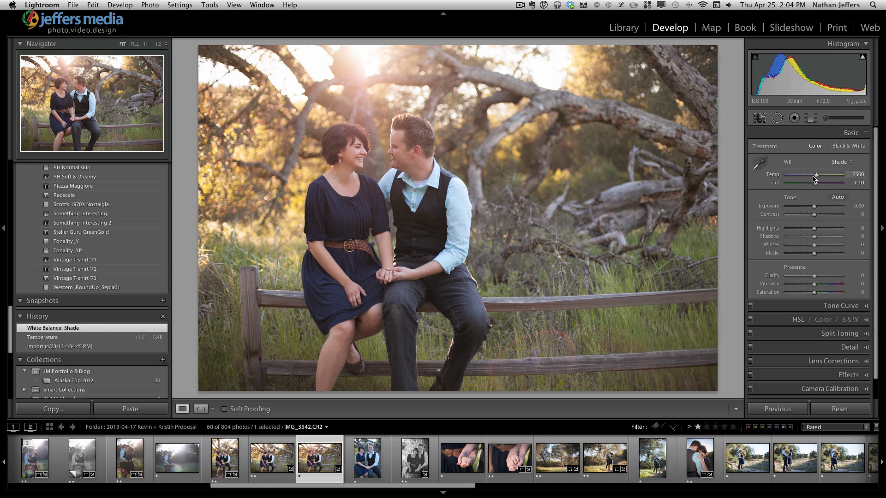
pyautogui.moveTo(817, 176); pyautogui.dragTo(811, 174)
pyautogui.click(837, 162)
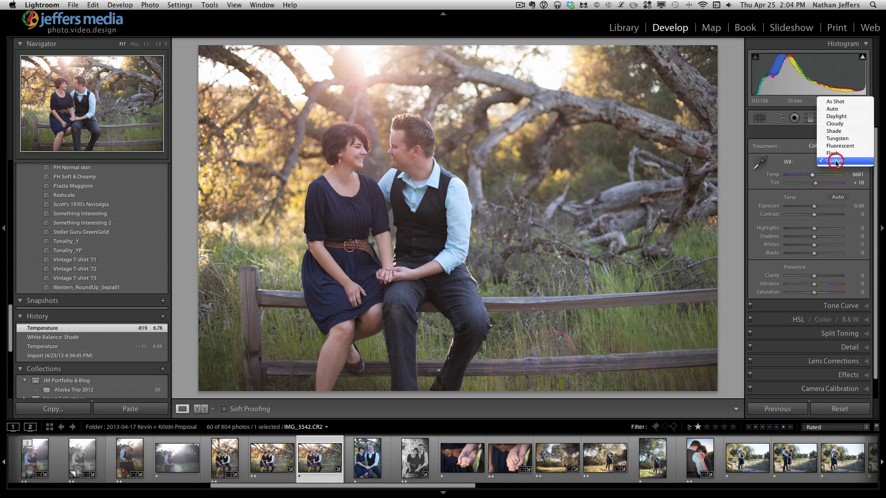
pyautogui.click(836, 101)
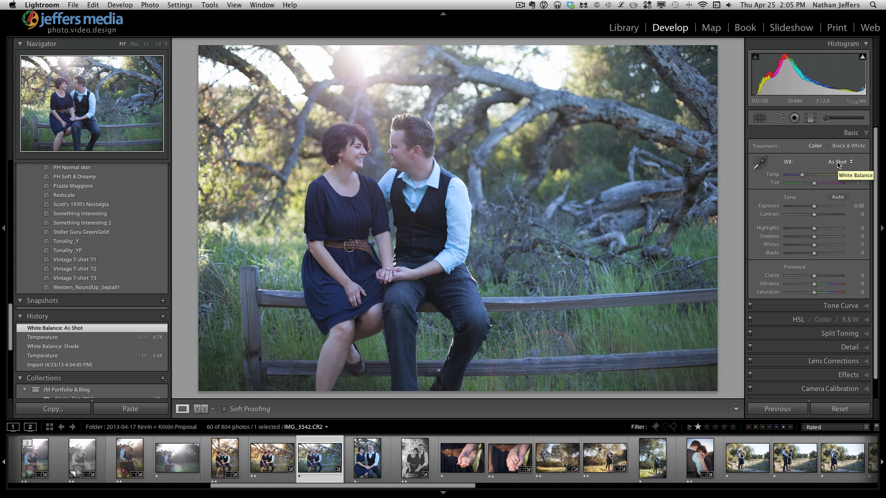
# Reapply the Custom white balance (Temp 6681, Tint +10) and compare it with the original in Before/After.
pyautogui.press('\\')
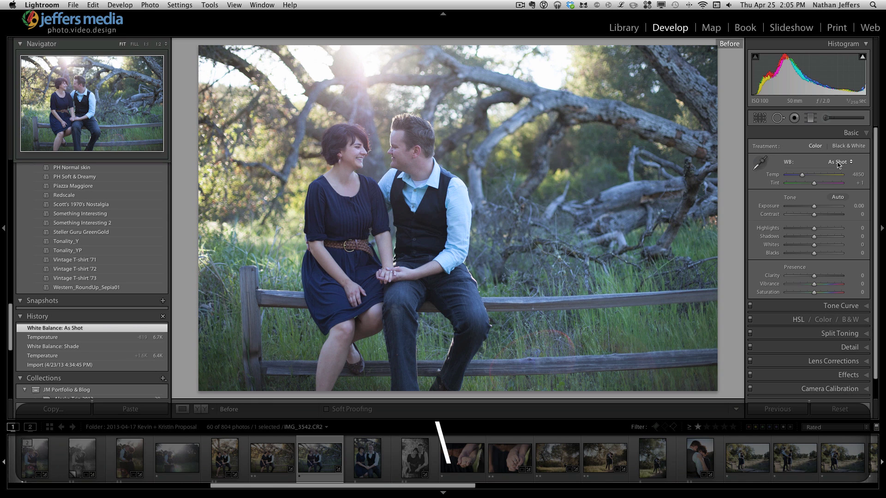
pyautogui.press('\\')
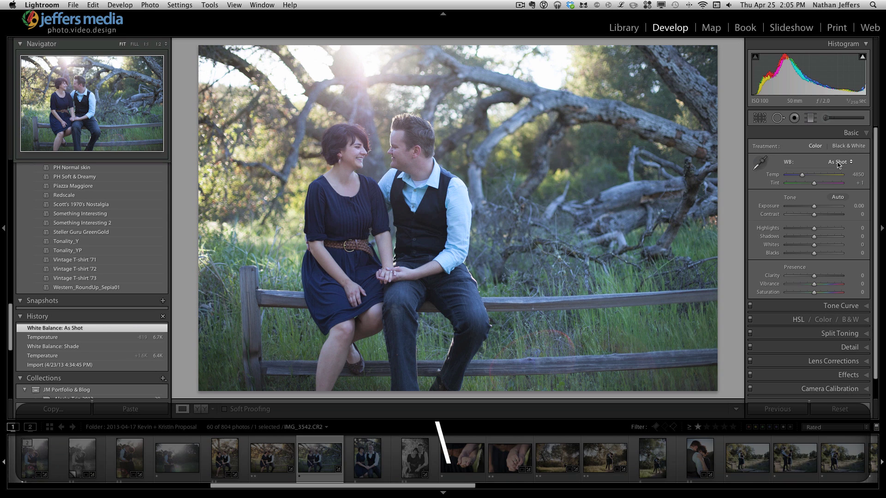
pyautogui.click(837, 162)
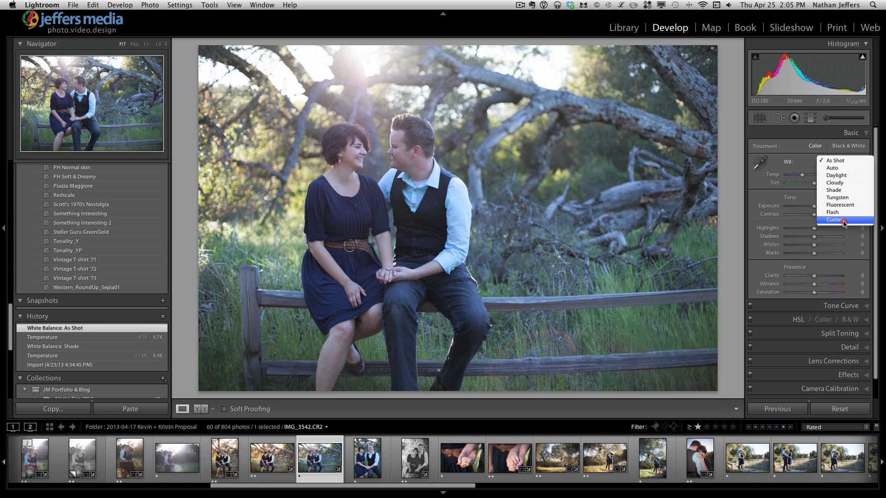
pyautogui.click(839, 223)
pyautogui.press('\\')
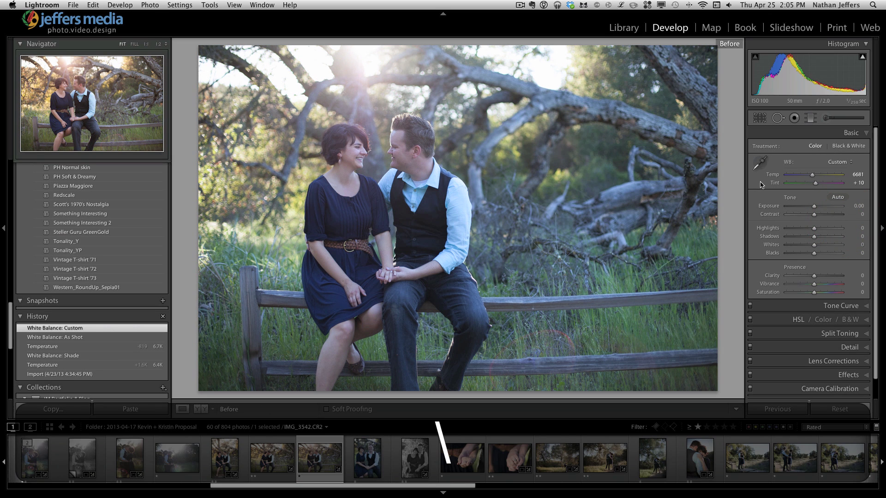
pyautogui.press('\\')
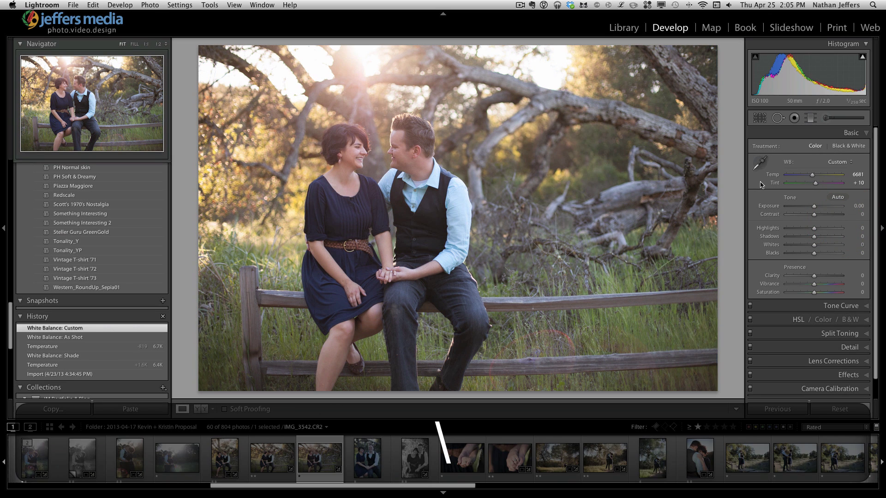
pyautogui.press('\\')
pyautogui.press('\\')
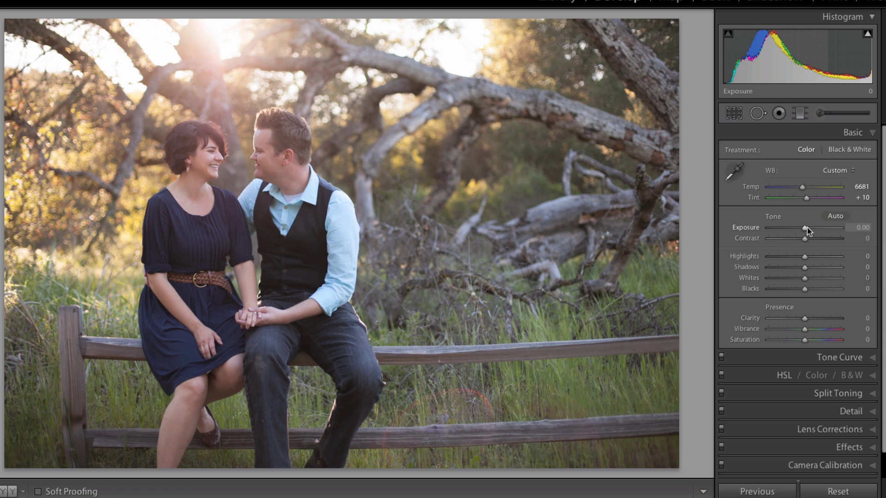
# In the Basic panel, set Exposure +0.30, Contrast +15 and Highlights -16.
pyautogui.moveTo(806, 229); pyautogui.dragTo(807, 230)
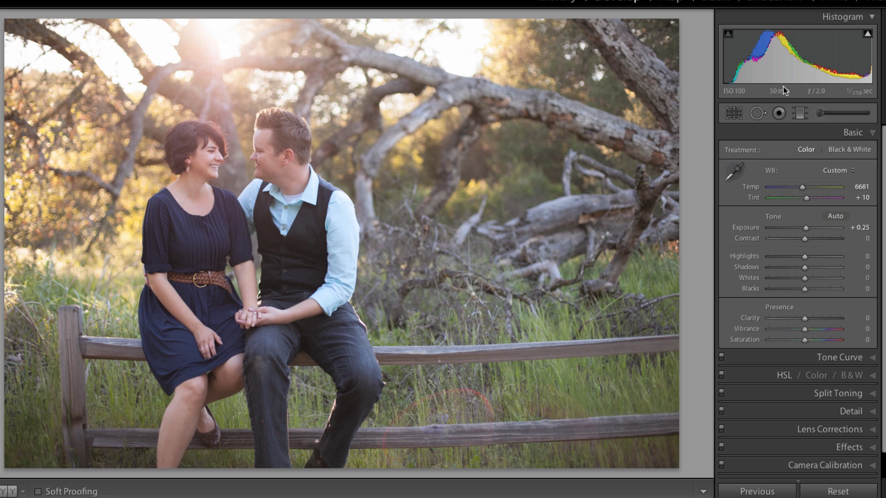
pyautogui.moveTo(807, 229); pyautogui.dragTo(811, 240)
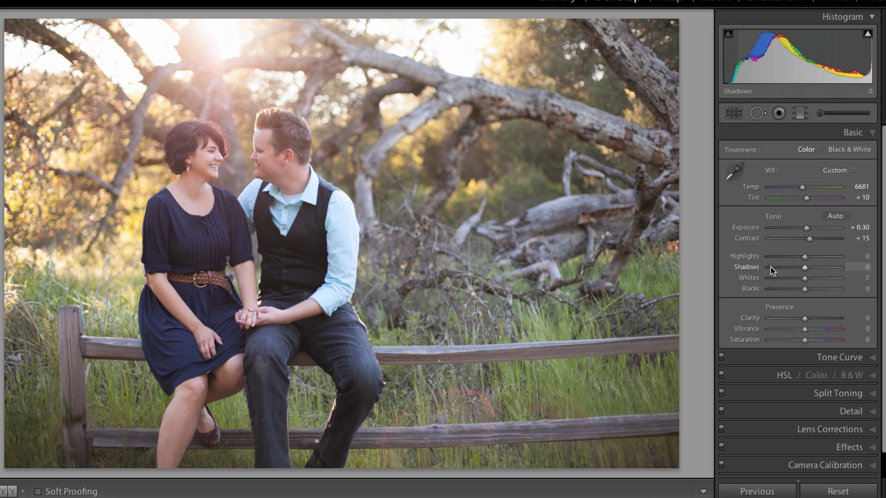
pyautogui.moveTo(802, 257); pyautogui.dragTo(794, 257)
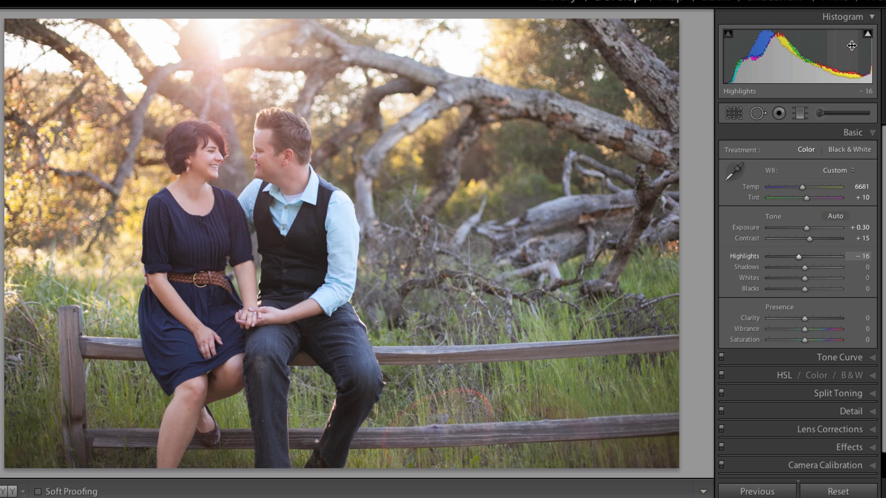
pyautogui.moveTo(865, 41)
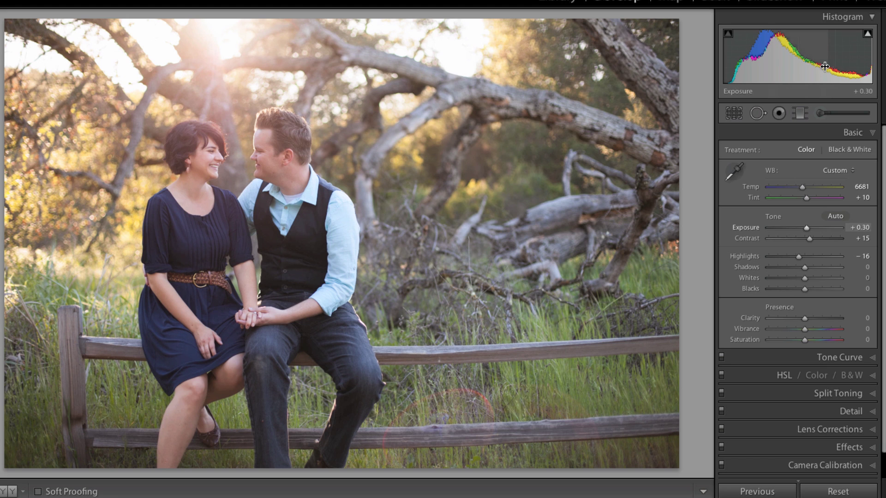
pyautogui.moveTo(866, 38)
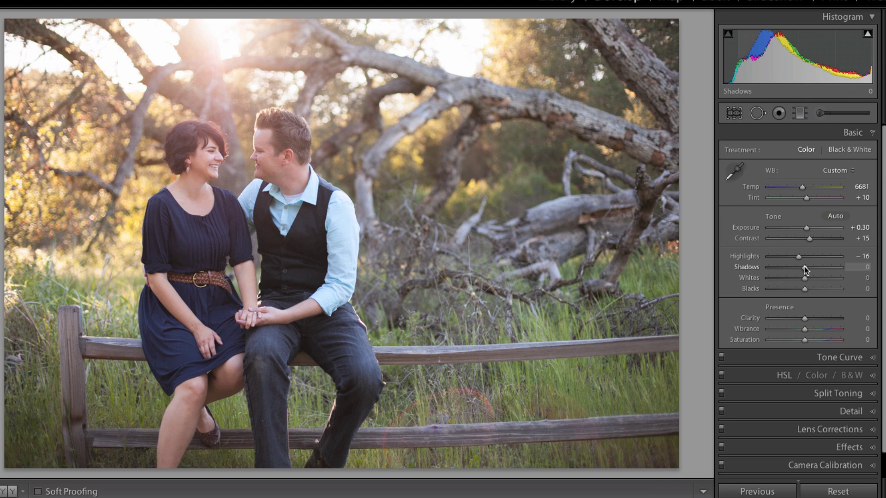
# Set Shadows to +16, with Blacks at -15 and Clarity at +13.
pyautogui.moveTo(804, 267); pyautogui.dragTo(808, 318)
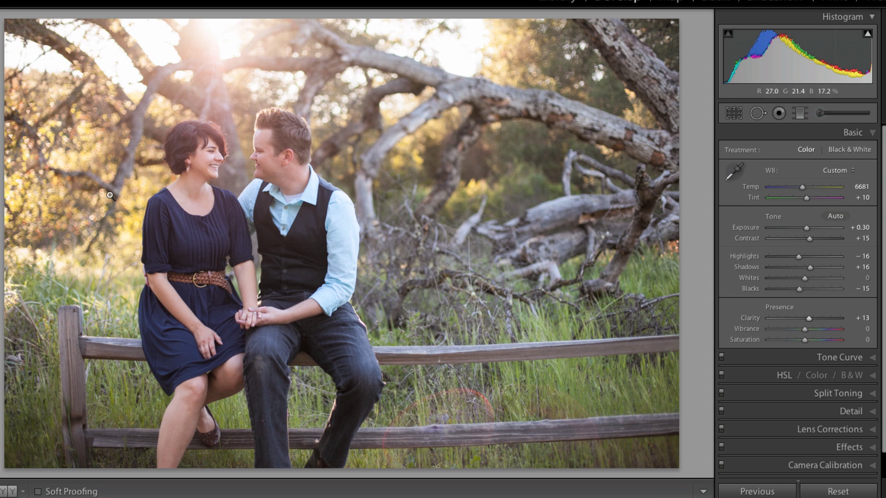
# At 1:1 on the background bokeh, drop Clarity to -86, then push it to +100.
pyautogui.click(45, 204)
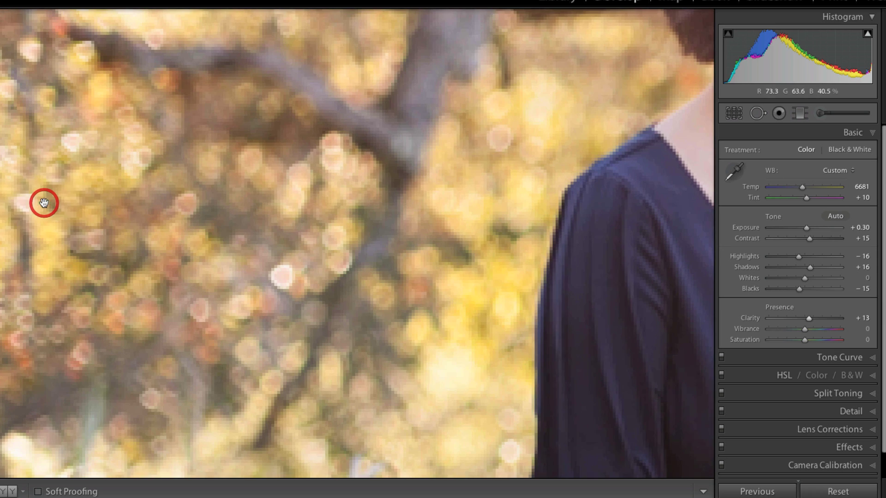
pyautogui.moveTo(65, 196); pyautogui.dragTo(223, 208)
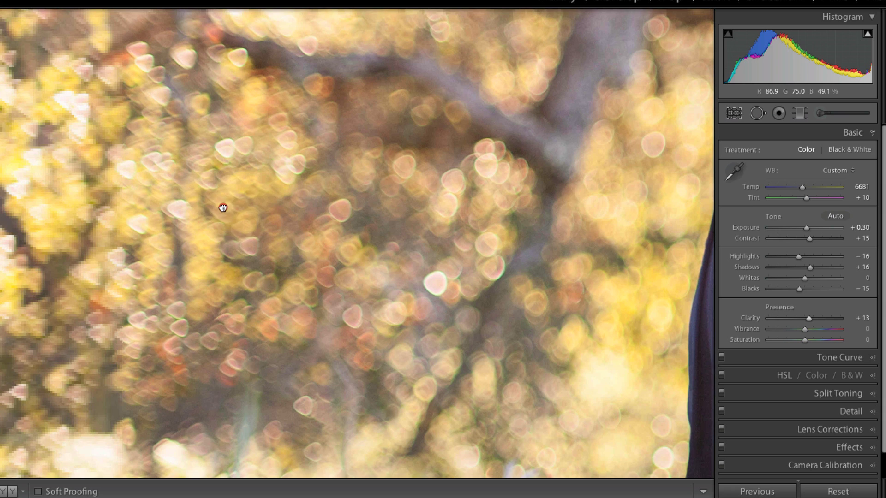
pyautogui.moveTo(217, 251); pyautogui.dragTo(206, 303)
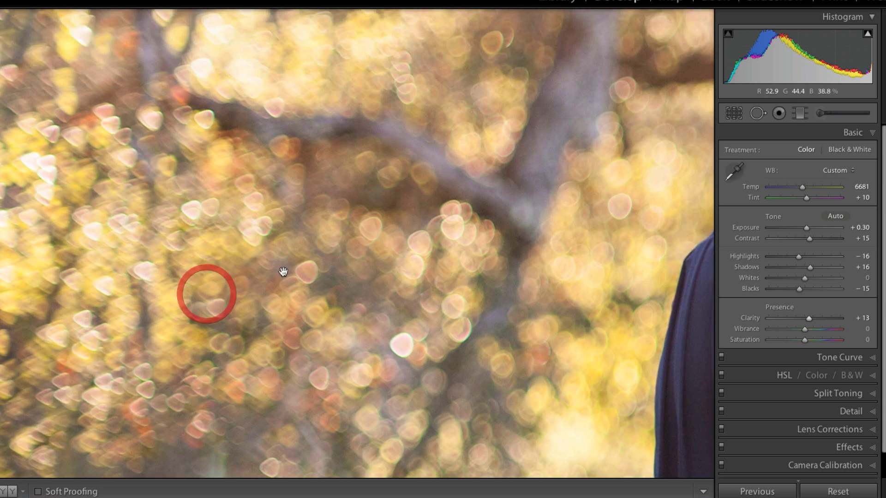
pyautogui.moveTo(283, 272); pyautogui.dragTo(203, 181)
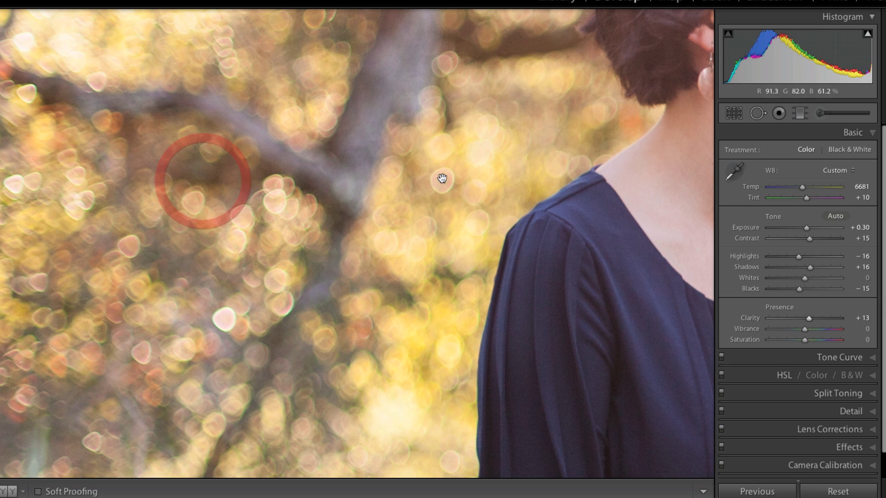
pyautogui.moveTo(808, 319); pyautogui.dragTo(773, 319)
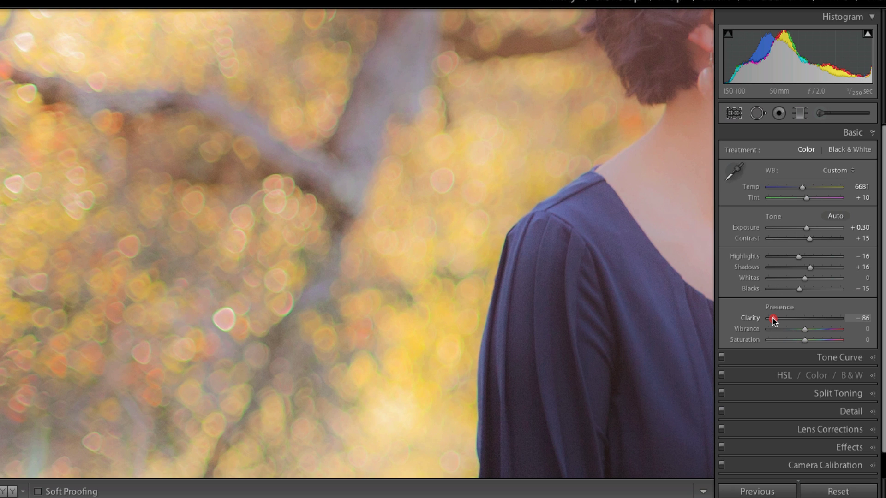
pyautogui.moveTo(774, 320); pyautogui.dragTo(779, 320)
pyautogui.moveTo(779, 321); pyautogui.dragTo(854, 321)
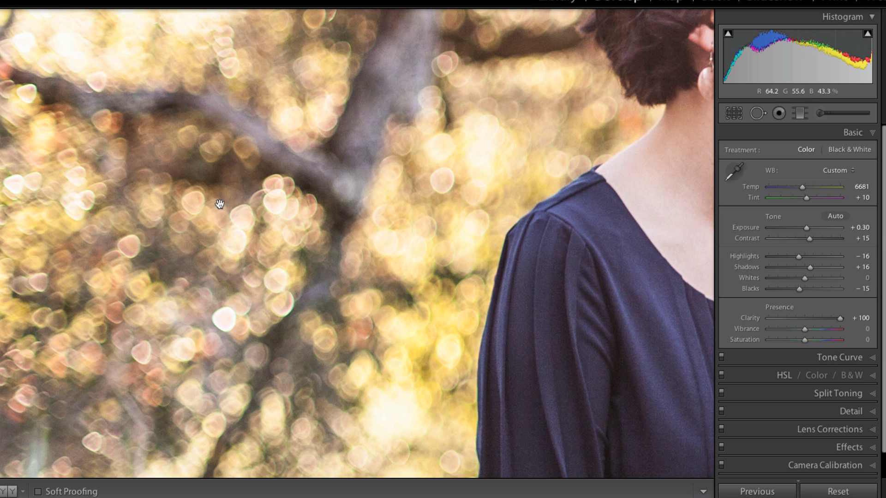
# Return to Fit view and dial Clarity back from +100 to +27.
pyautogui.click(267, 217)
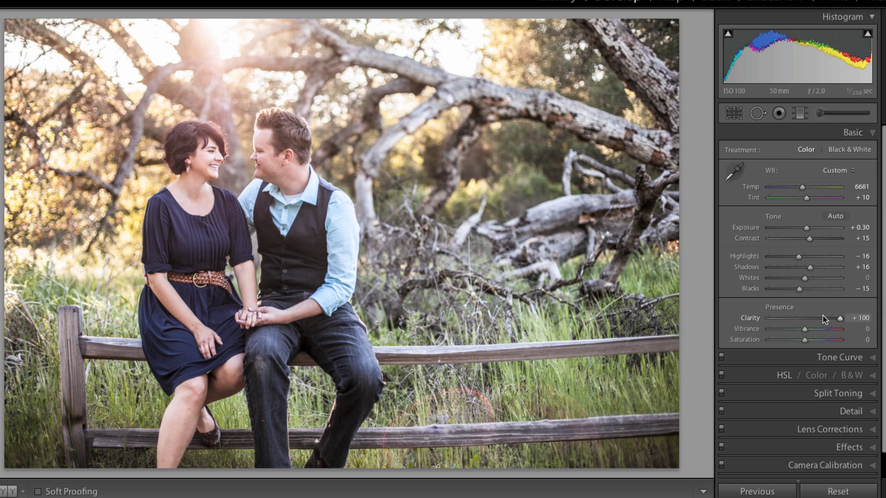
pyautogui.moveTo(822, 318); pyautogui.dragTo(813, 318)
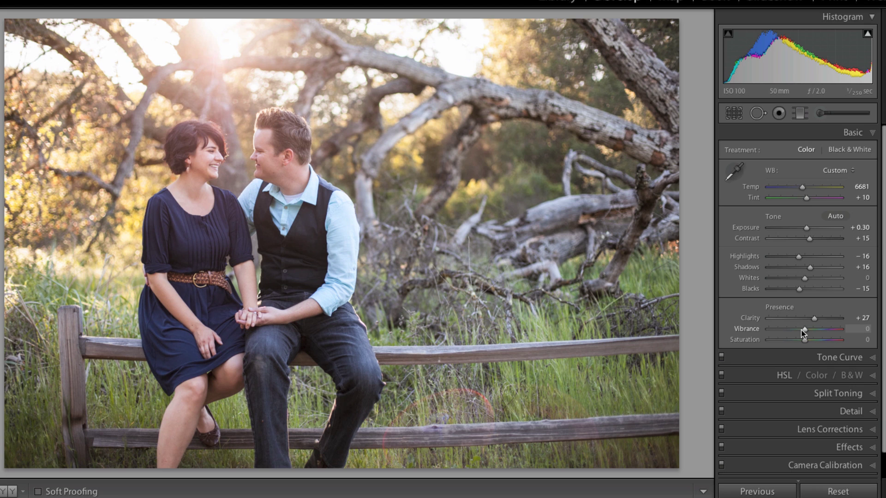
# Raise Vibrance to +13 and ease Exposure down from +0.30 to +0.25.
pyautogui.moveTo(805, 330); pyautogui.dragTo(809, 331)
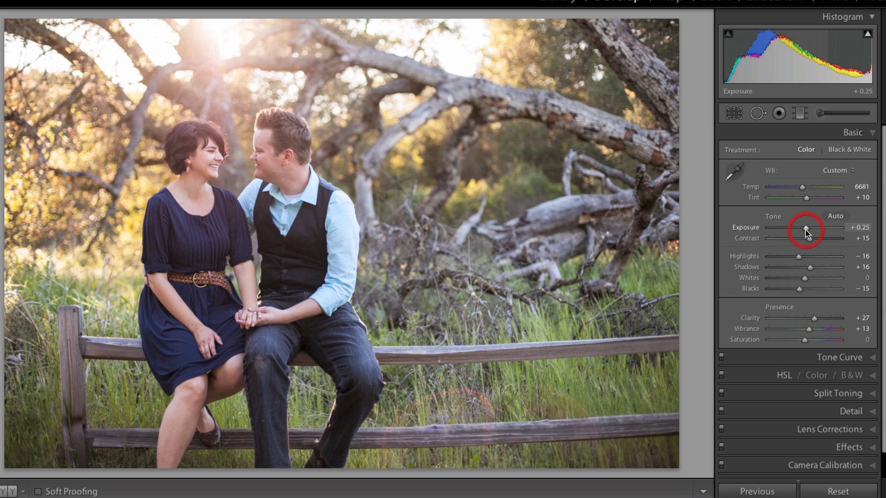
pyautogui.moveTo(806, 230); pyautogui.dragTo(804, 229)
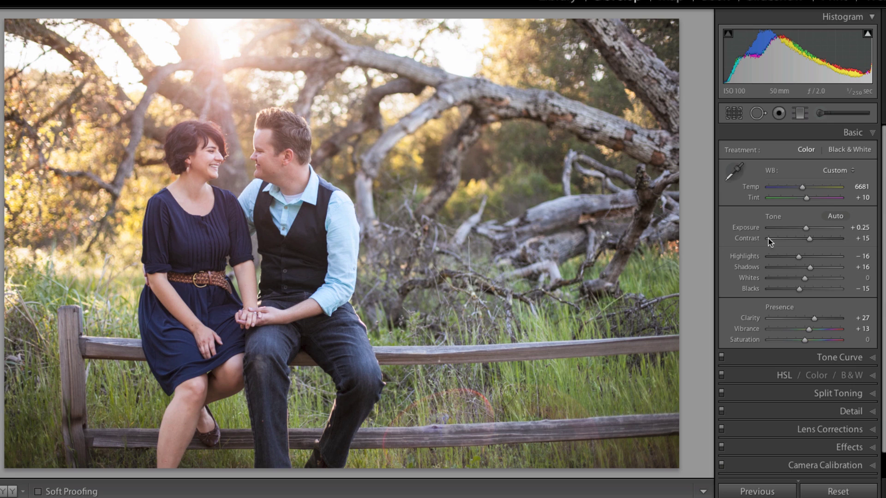
# In Tone Curve, add a raised highlight point and a lowered shadow point on the RGB curve.
pyautogui.click(796, 135)
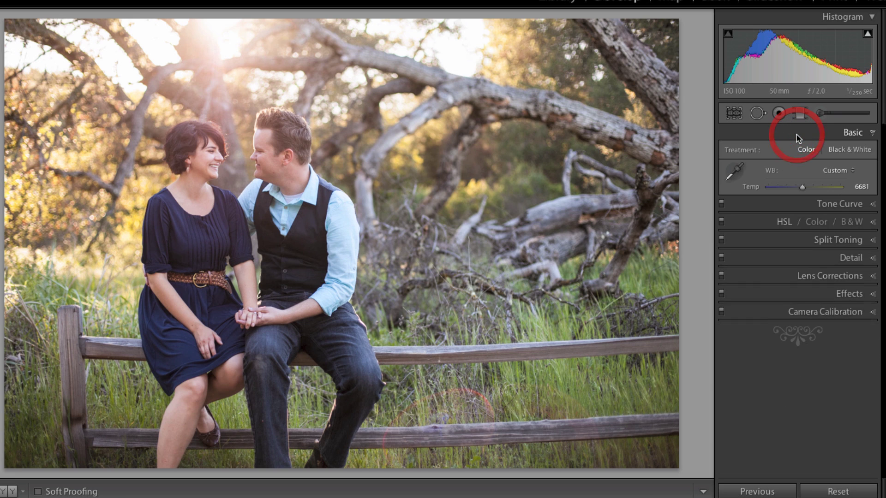
pyautogui.click(781, 204)
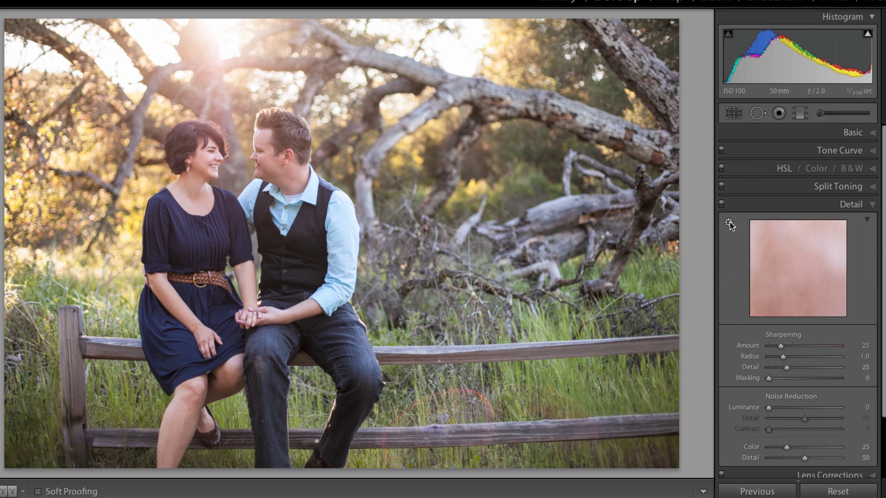
pyautogui.click(759, 149)
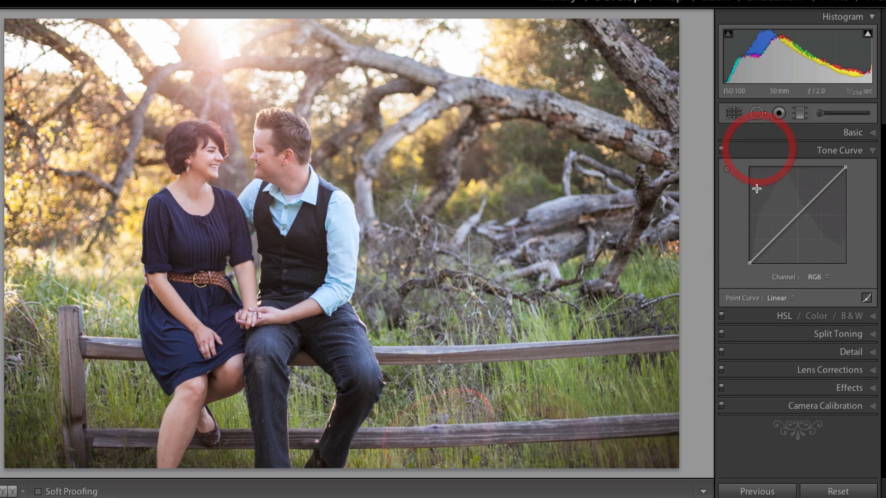
pyautogui.click(818, 193)
pyautogui.moveTo(818, 193); pyautogui.dragTo(814, 189)
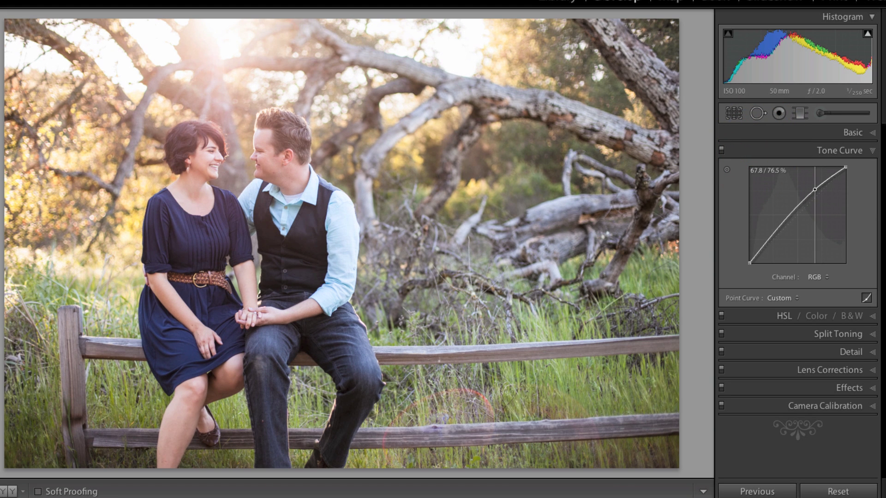
pyautogui.moveTo(783, 224); pyautogui.dragTo(778, 241)
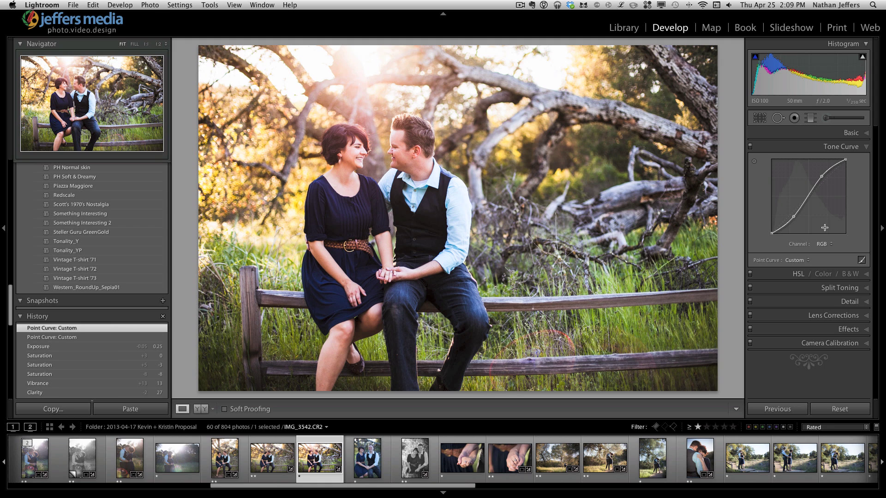
pyautogui.click(824, 244)
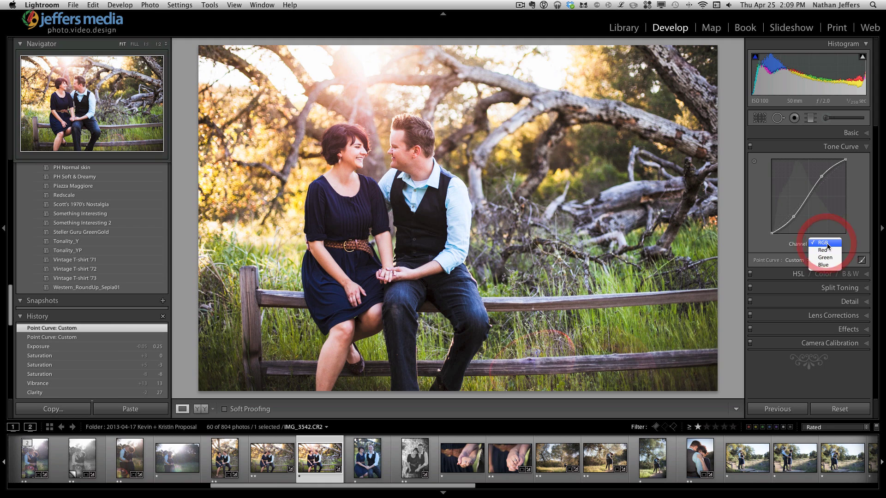
pyautogui.click(852, 247)
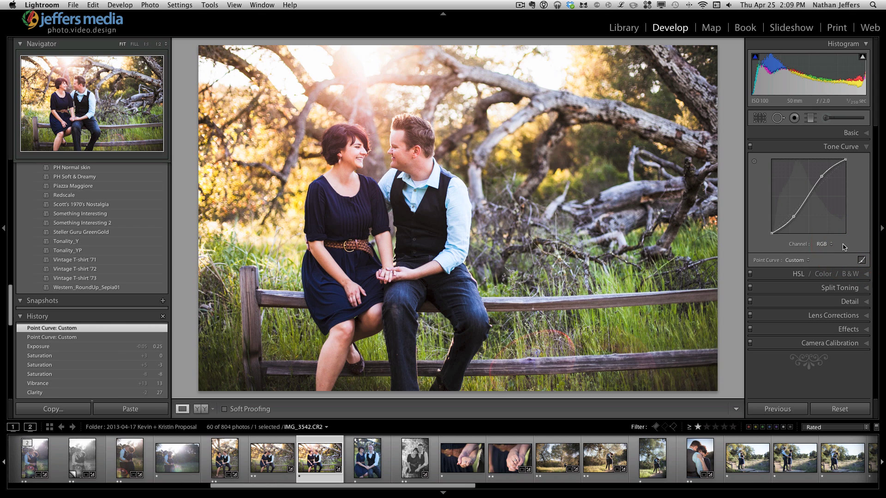
# Undo both tone curve points so the point curve returns to Linear.
pyautogui.press('super+z')
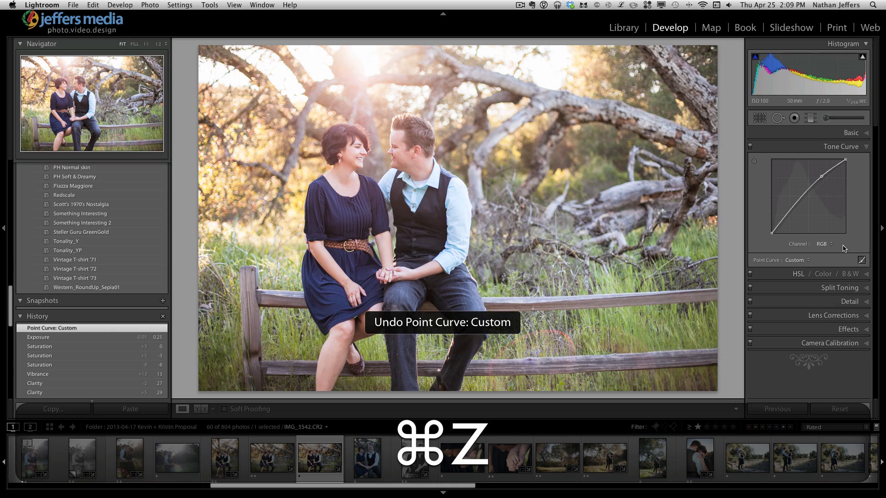
pyautogui.press('super+z')
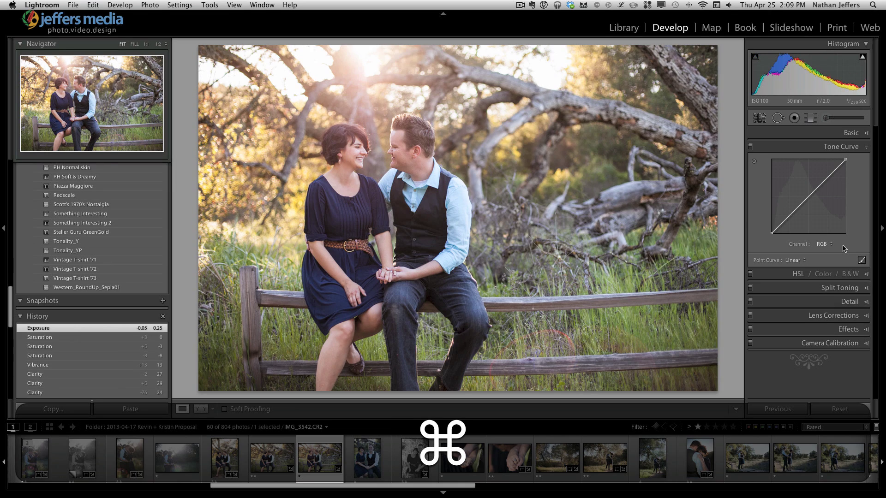
pyautogui.click(803, 134)
# Toggle Before/After several times to compare the edited portrait with the original.
pyautogui.press('\\')
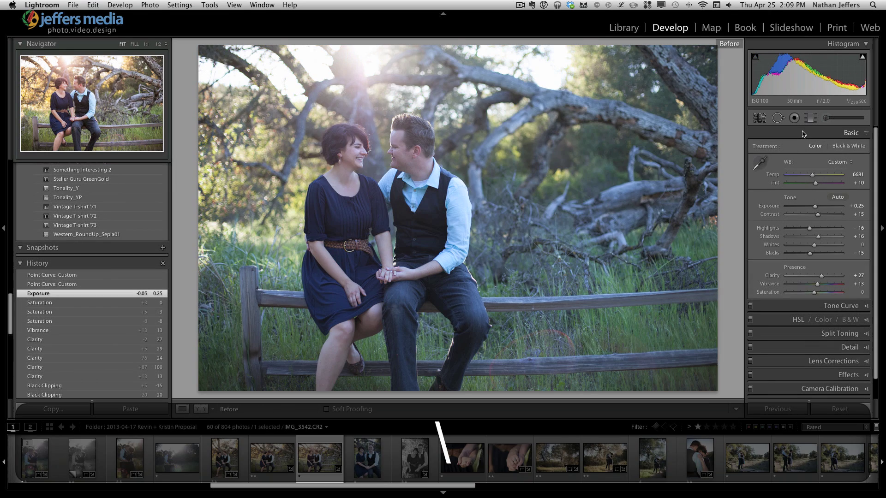
pyautogui.press('\\')
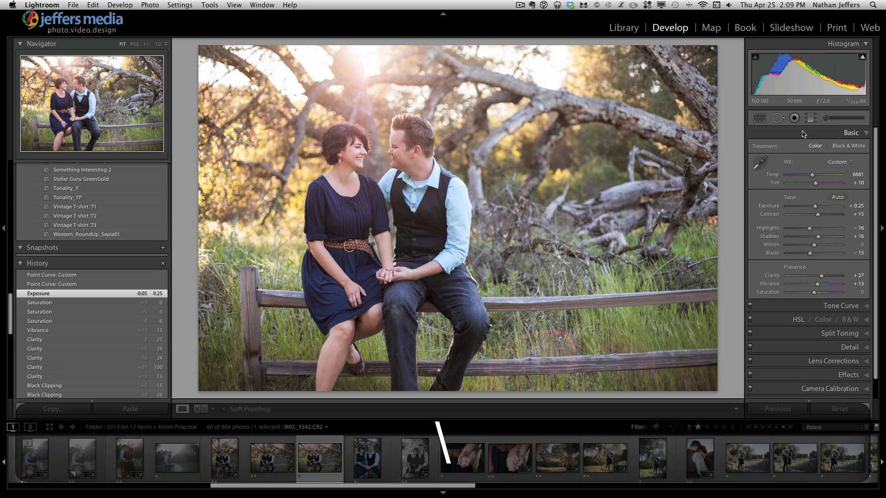
pyautogui.press('\\')
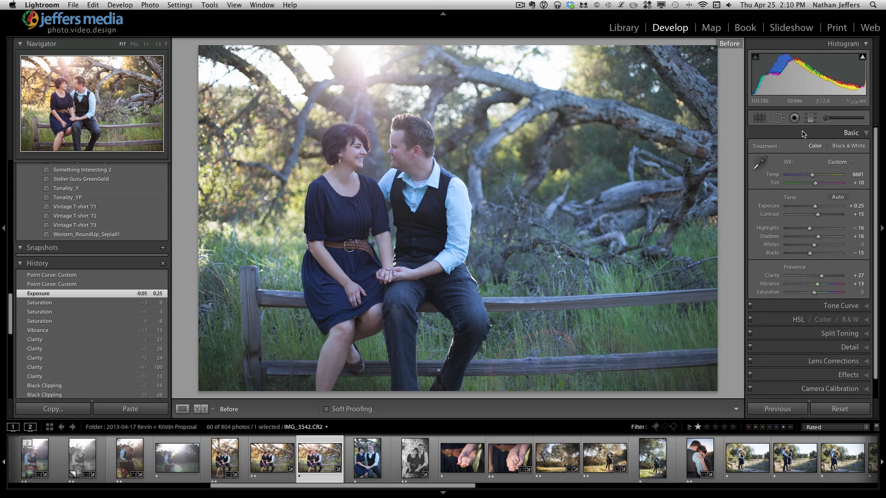
pyautogui.press('\\')
pyautogui.press('\\')
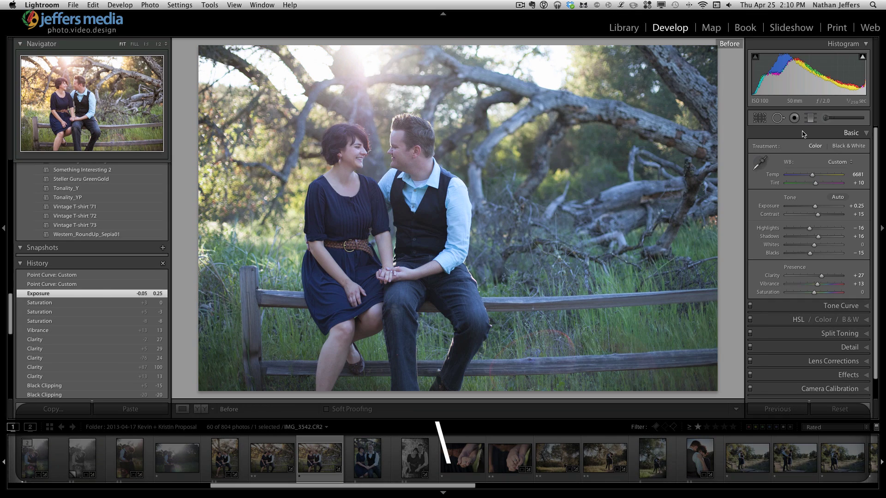
pyautogui.press('\\')
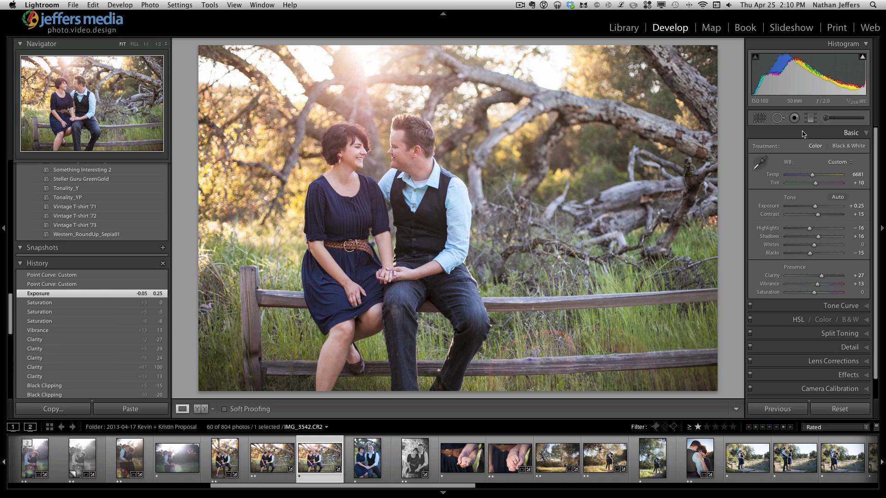
pyautogui.click(803, 134)
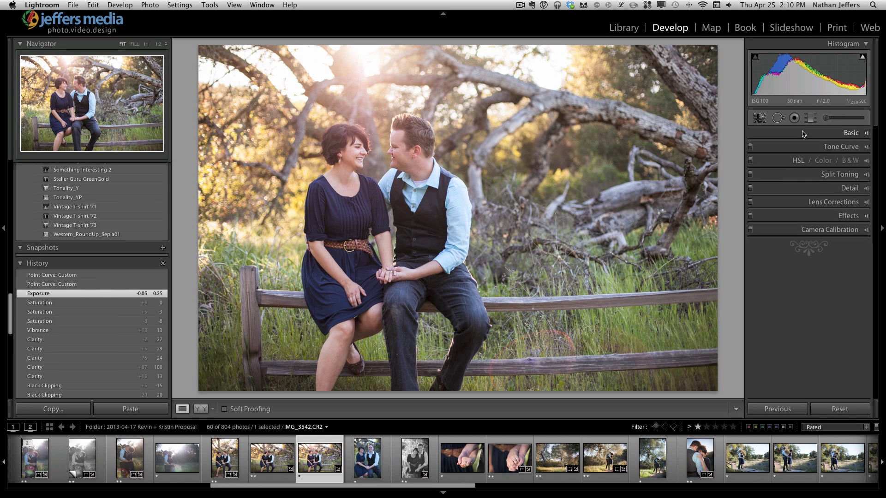
# Expand the Detail panel and pin its close-up preview on the woman's eye.
pyautogui.click(787, 162)
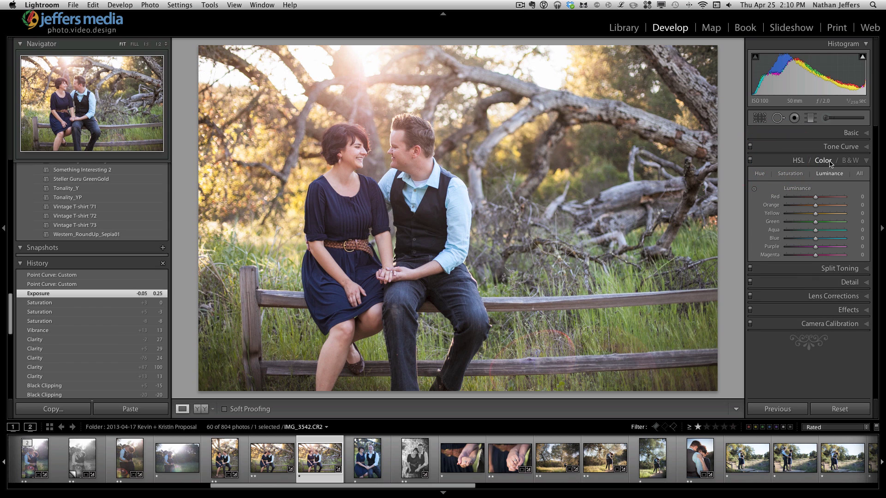
pyautogui.click(773, 161)
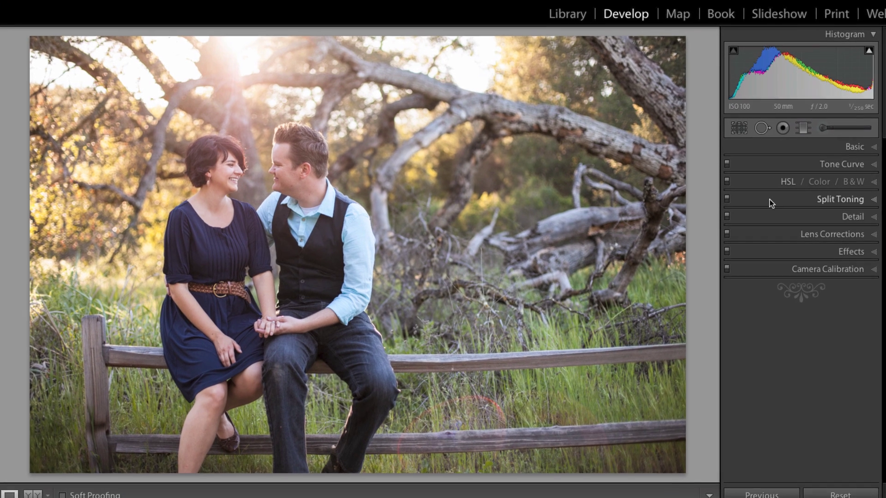
pyautogui.click(769, 201)
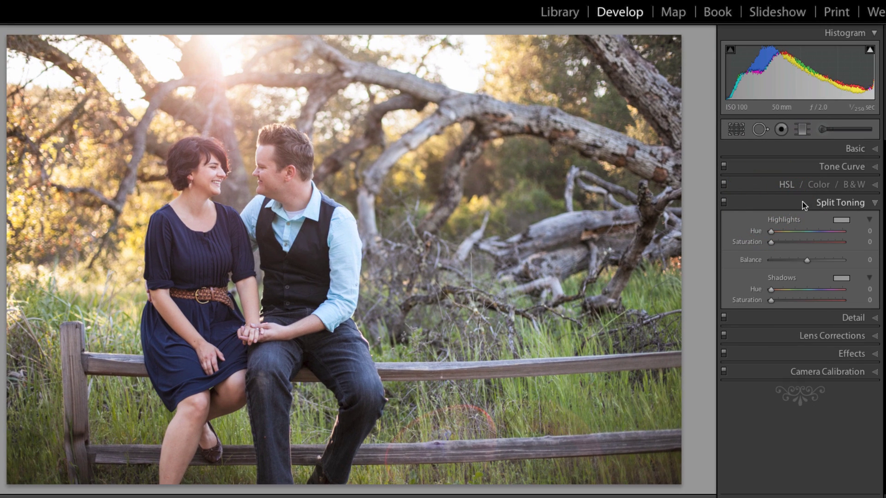
pyautogui.click(778, 203)
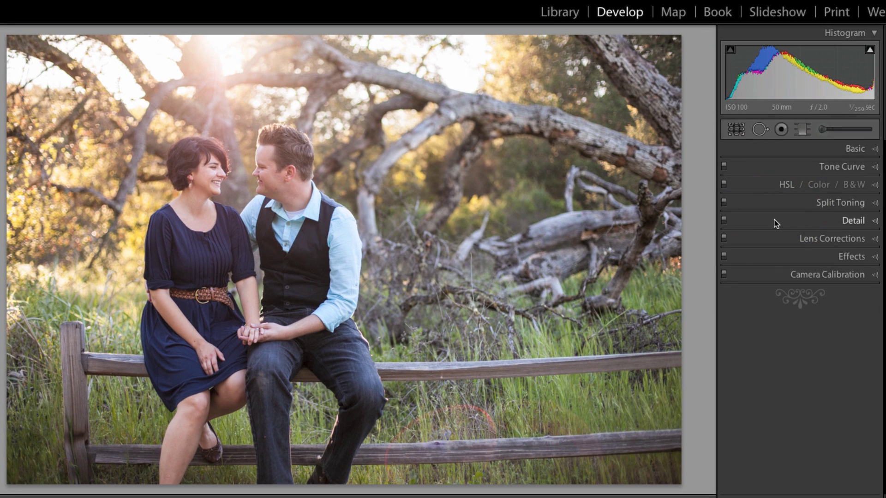
pyautogui.click(771, 220)
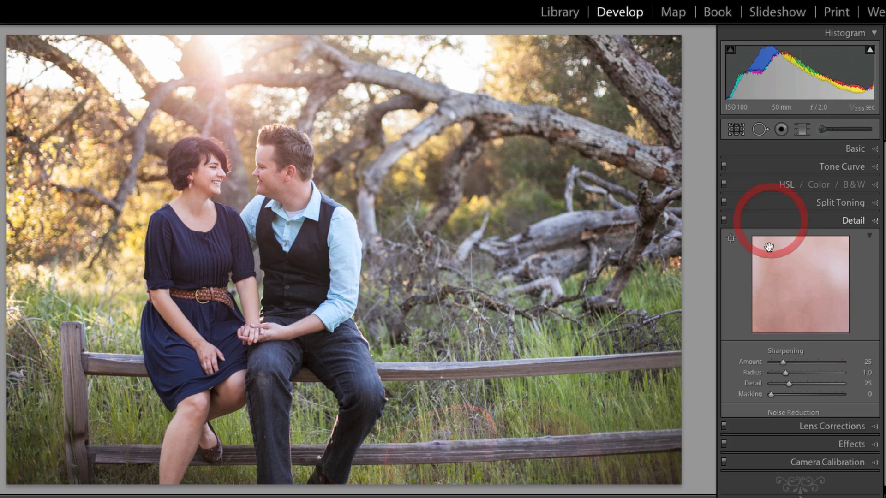
pyautogui.click(729, 240)
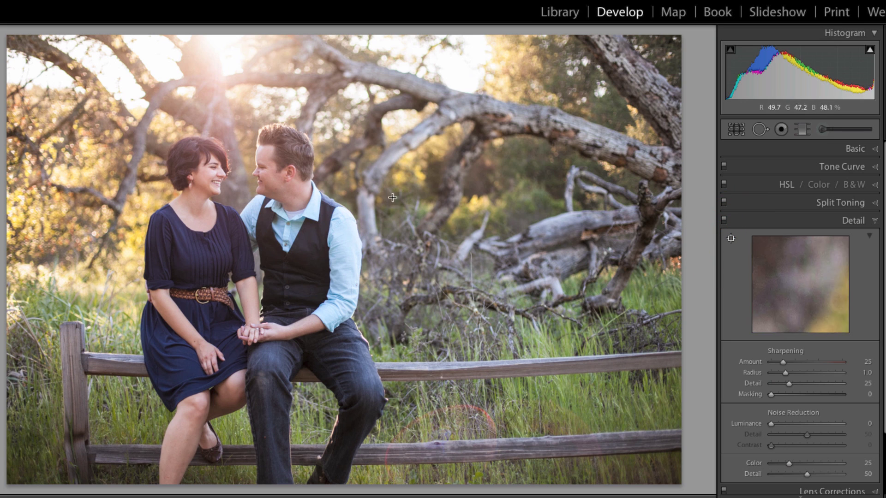
pyautogui.click(213, 166)
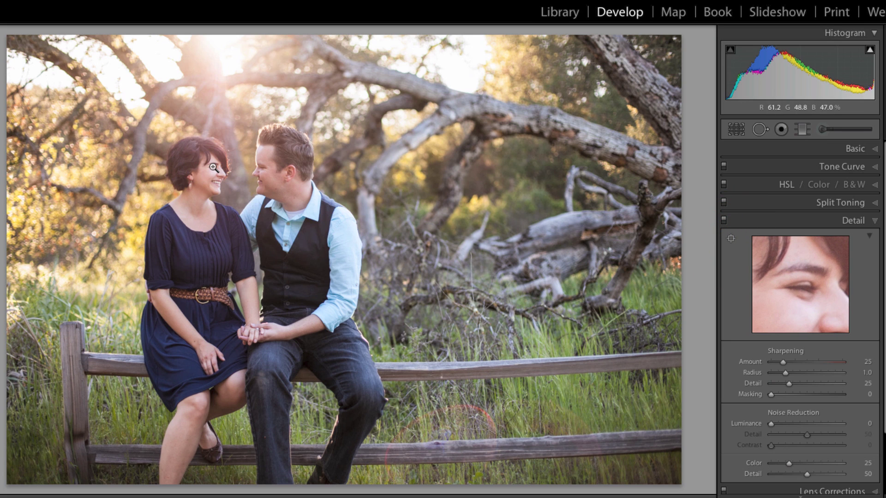
# Re-pin the preview on the woman's face and set Sharpening Amount 73, Radius 1.3.
pyautogui.click(731, 239)
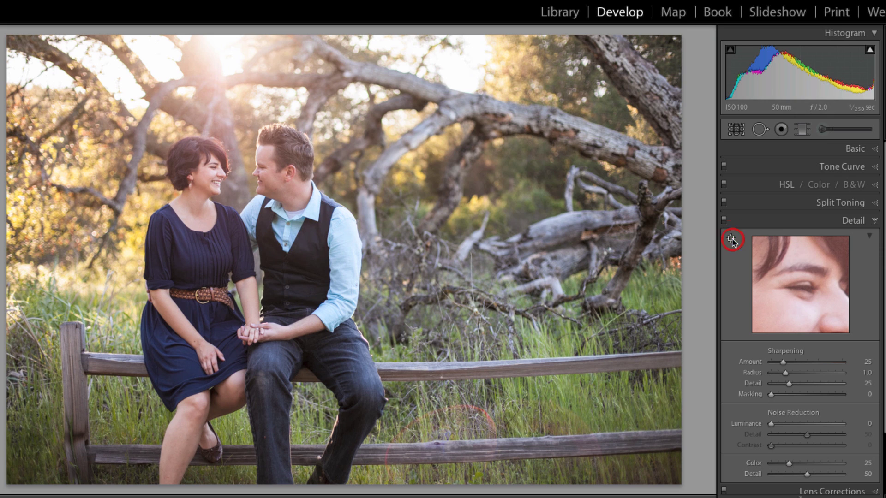
pyautogui.click(215, 167)
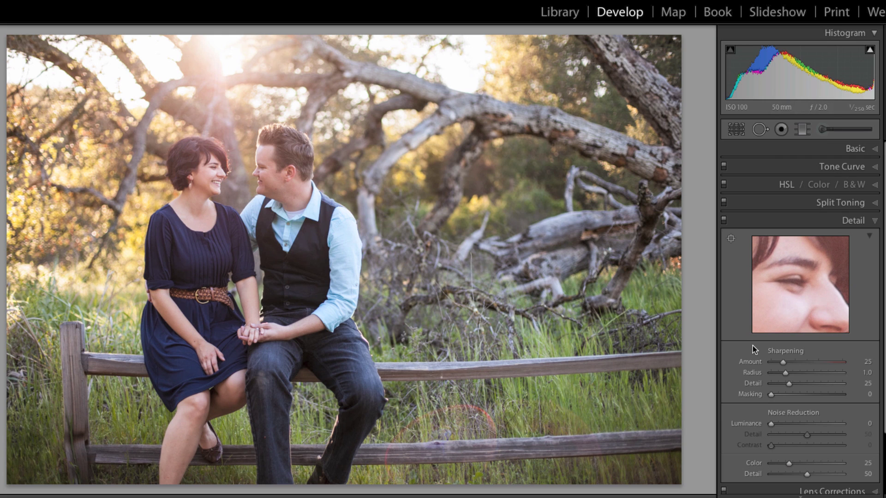
pyautogui.click(802, 363)
pyautogui.moveTo(804, 363); pyautogui.dragTo(805, 364)
pyautogui.click(804, 362)
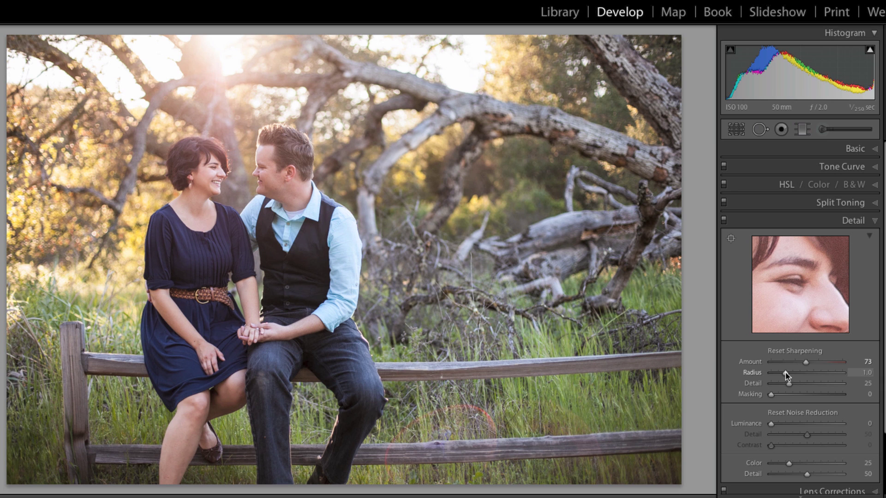
pyautogui.moveTo(786, 375)
pyautogui.mouseDown()
pyautogui.moveTo(777, 372)
pyautogui.moveTo(789, 373)
pyautogui.mouseUp()
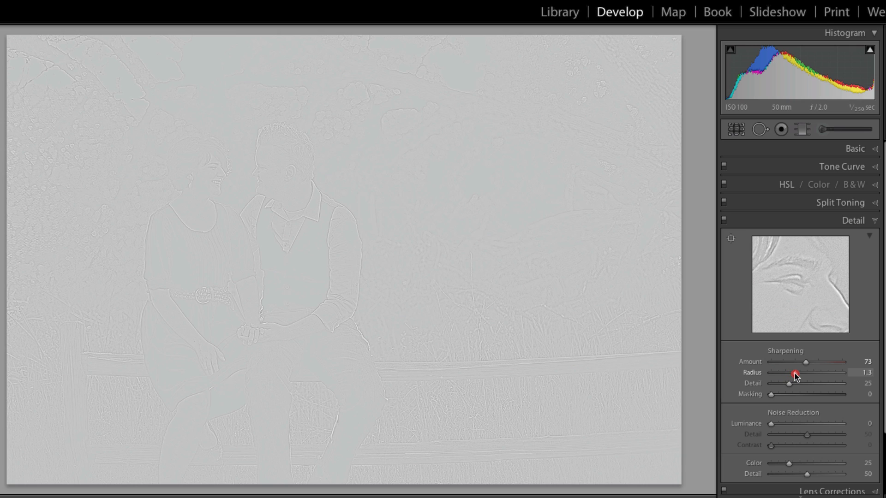
pyautogui.moveTo(794, 373); pyautogui.dragTo(794, 373)
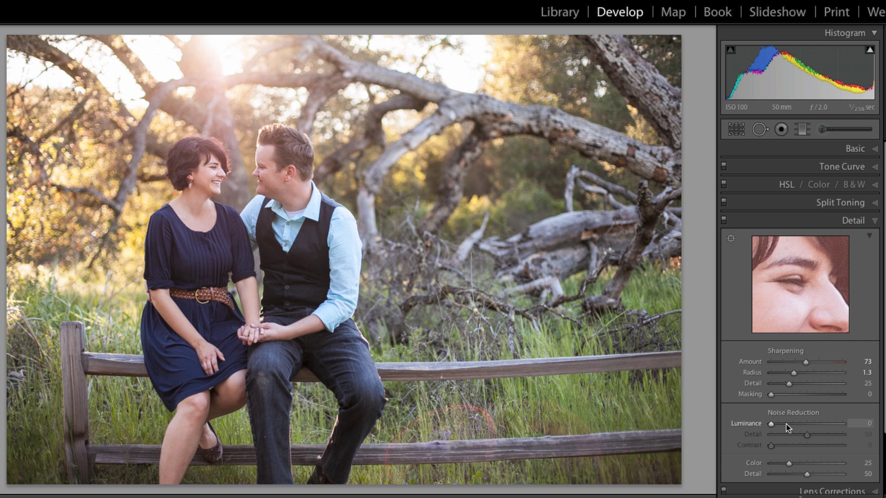
# Set Luminance noise reduction to 38 and zoom in on the couple's faces.
pyautogui.moveTo(786, 424); pyautogui.dragTo(793, 424)
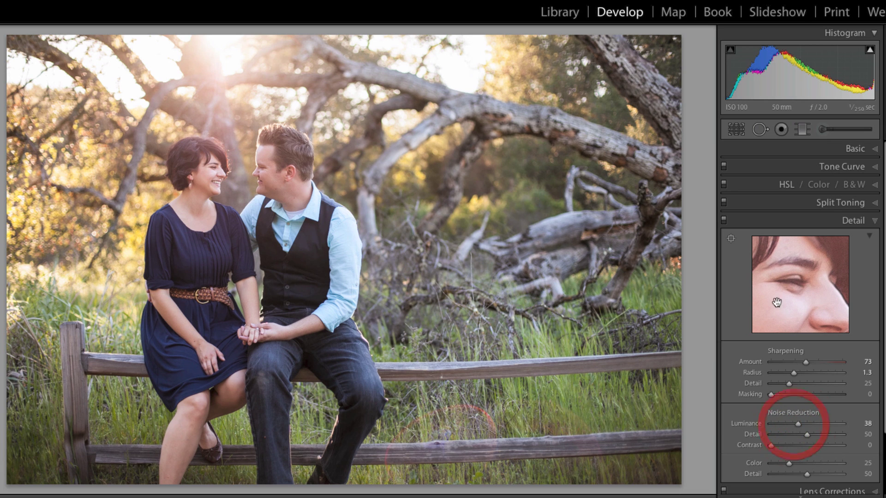
pyautogui.click(250, 164)
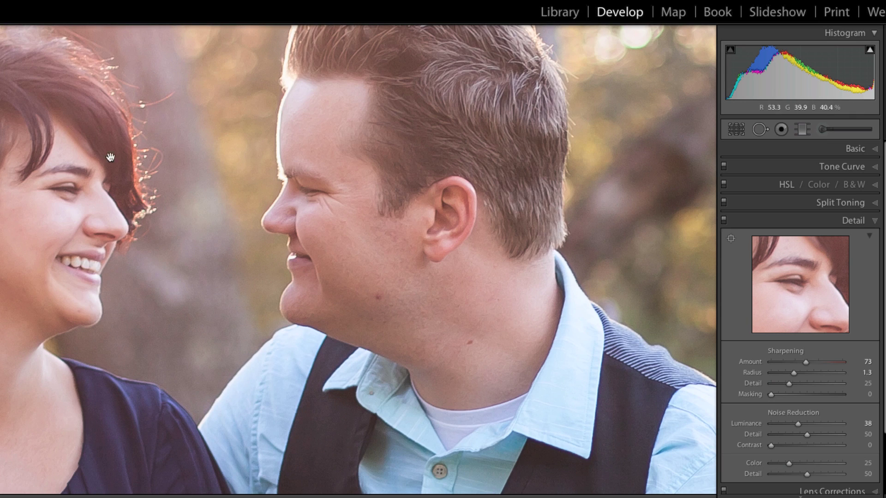
pyautogui.moveTo(166, 178); pyautogui.dragTo(348, 214)
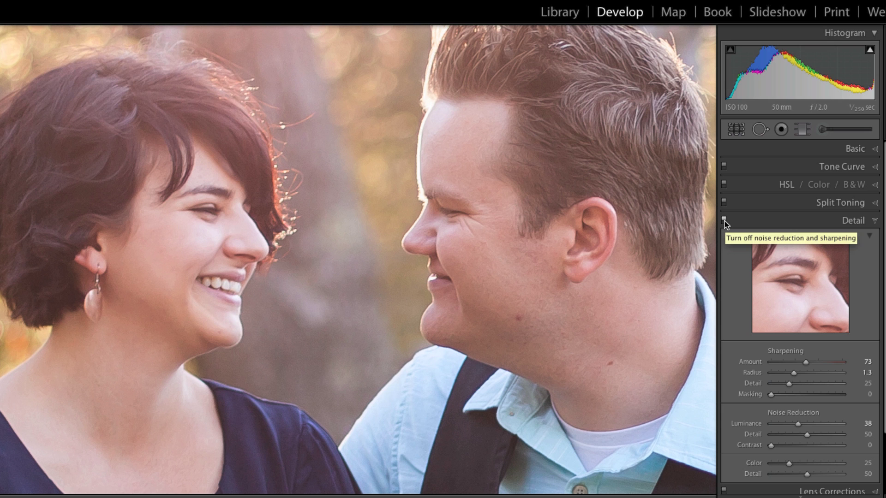
# Toggle the Detail adjustments off and on to compare, zoomed in and at full view.
pyautogui.click(724, 221)
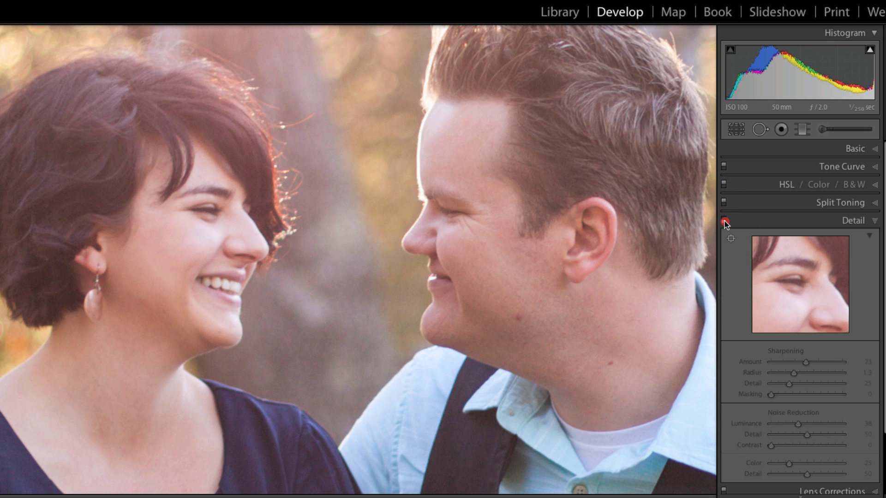
pyautogui.click(724, 221)
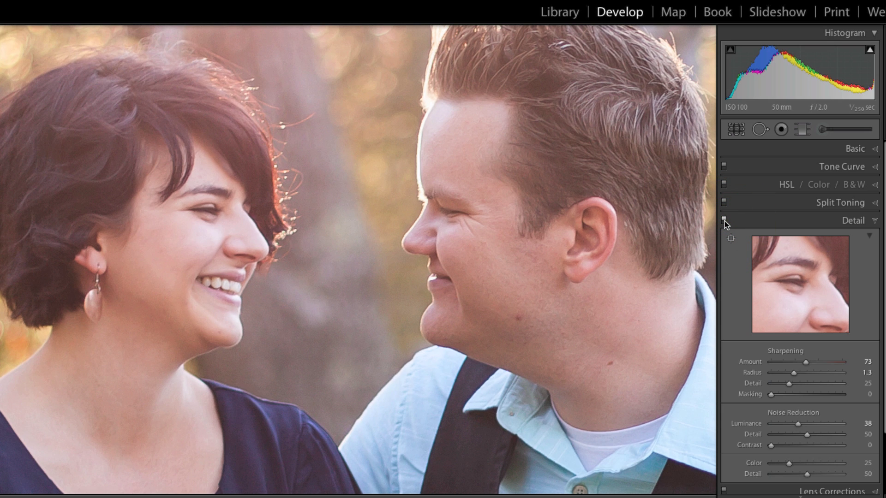
pyautogui.click(725, 221)
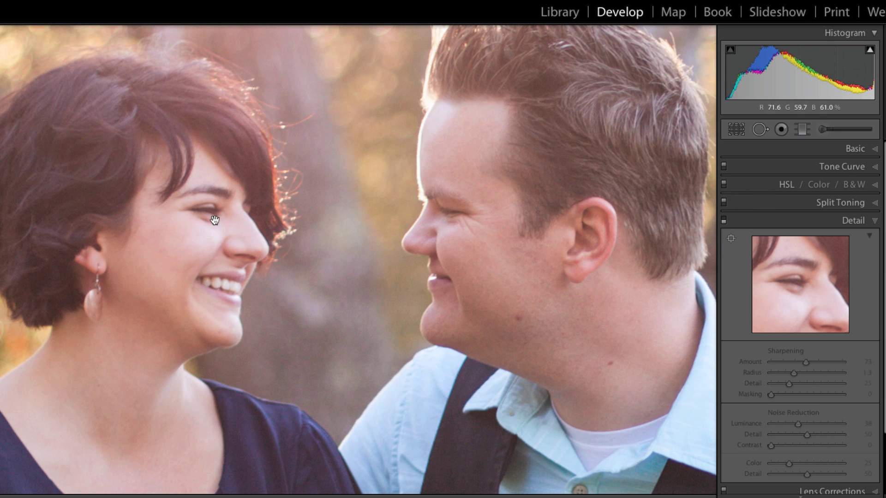
pyautogui.click(724, 221)
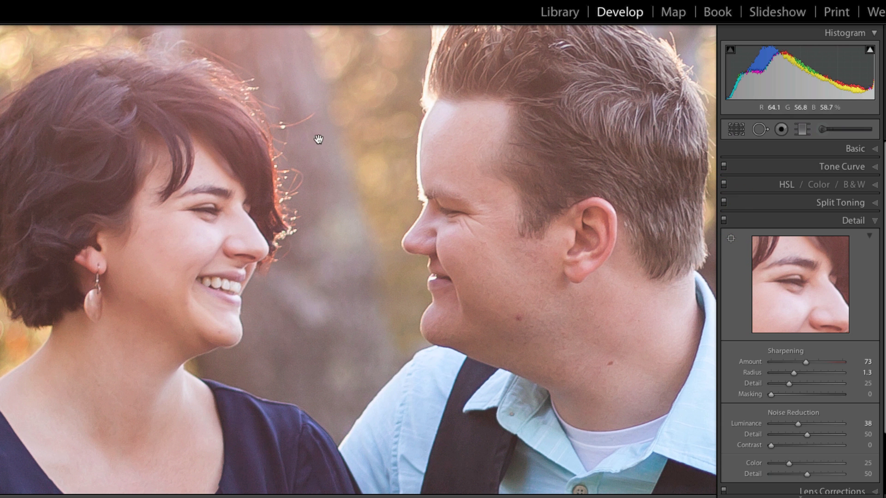
pyautogui.click(207, 202)
pyautogui.click(207, 202)
pyautogui.click(724, 221)
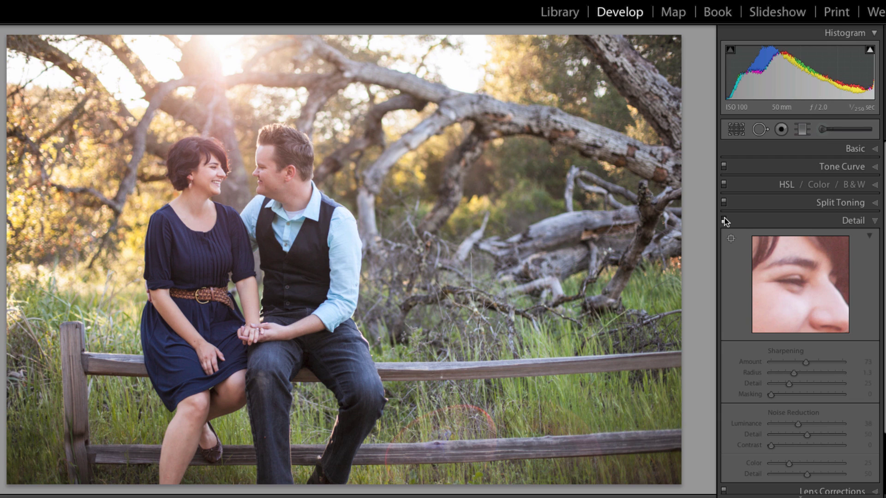
pyautogui.click(723, 221)
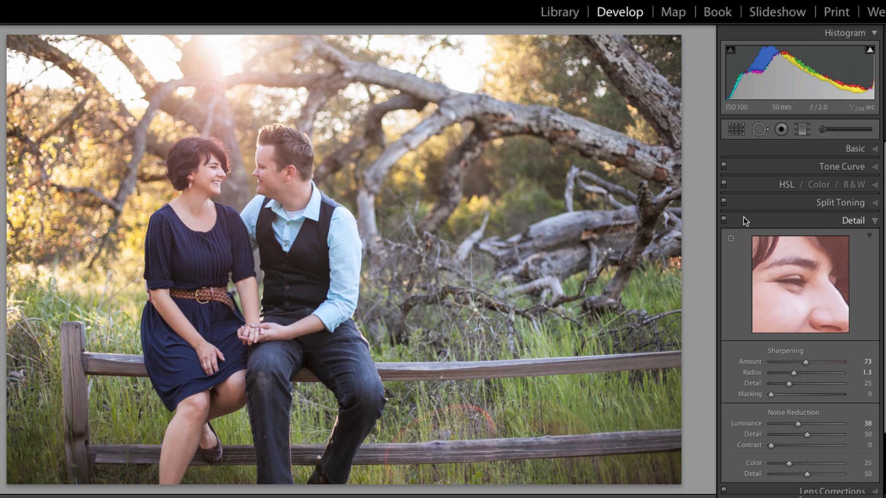
# Enable the Canon EF 50mm f/1.4 USM lens profile correction with Vignetting lowered to 16.
pyautogui.click(743, 217)
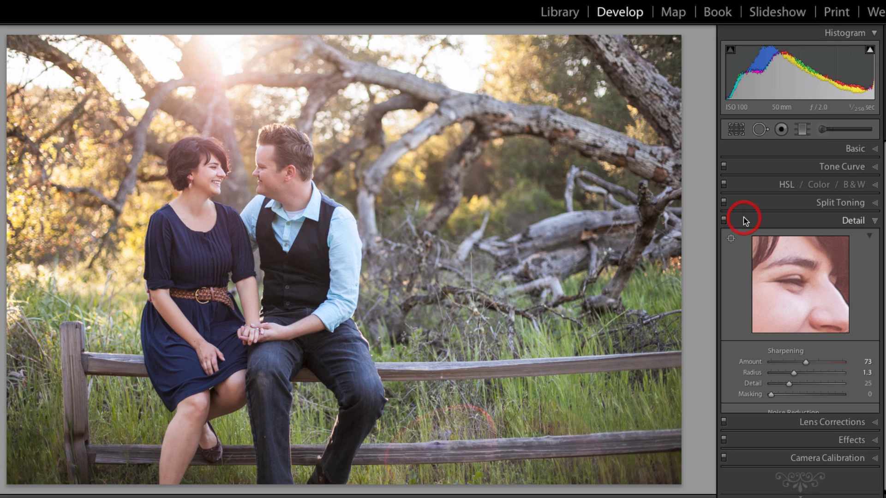
pyautogui.click(751, 243)
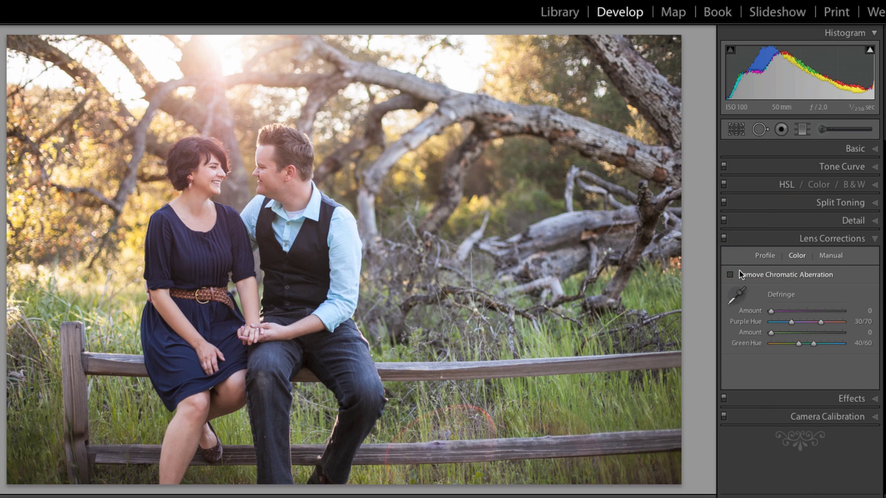
pyautogui.click(764, 255)
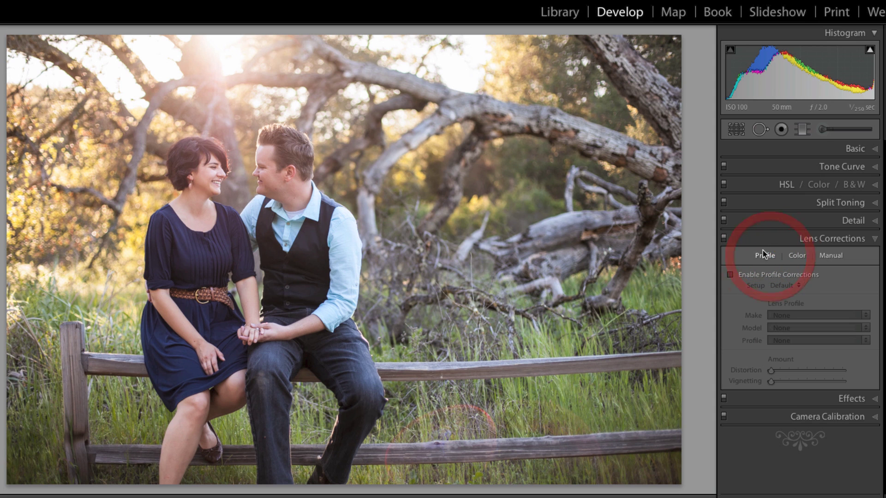
pyautogui.click(731, 274)
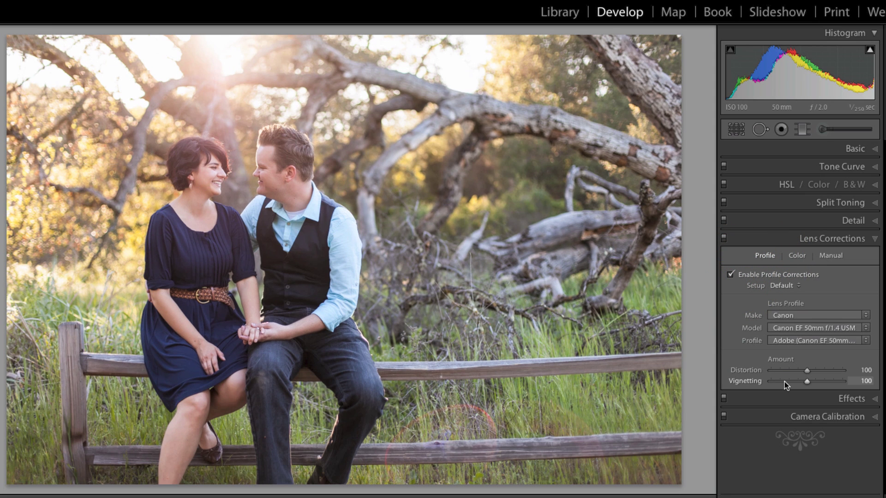
pyautogui.moveTo(787, 369)
pyautogui.moveTo(800, 382); pyautogui.dragTo(777, 381)
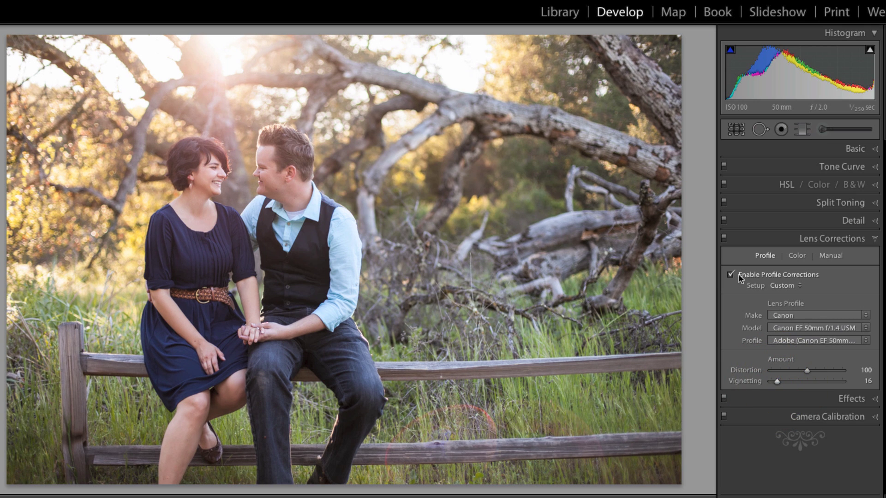
pyautogui.click(742, 239)
# Tighten the crop around the couple, then try a post-crop vignette and reset its Amount to 0.
pyautogui.click(765, 257)
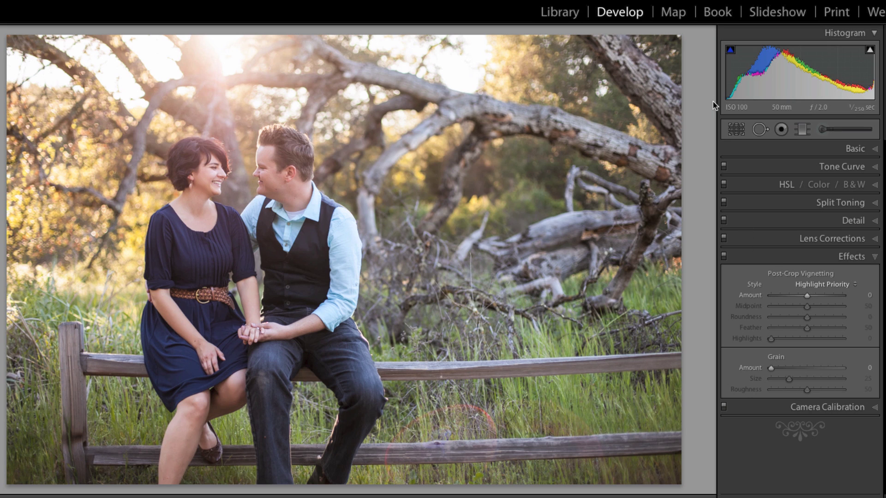
pyautogui.click(736, 129)
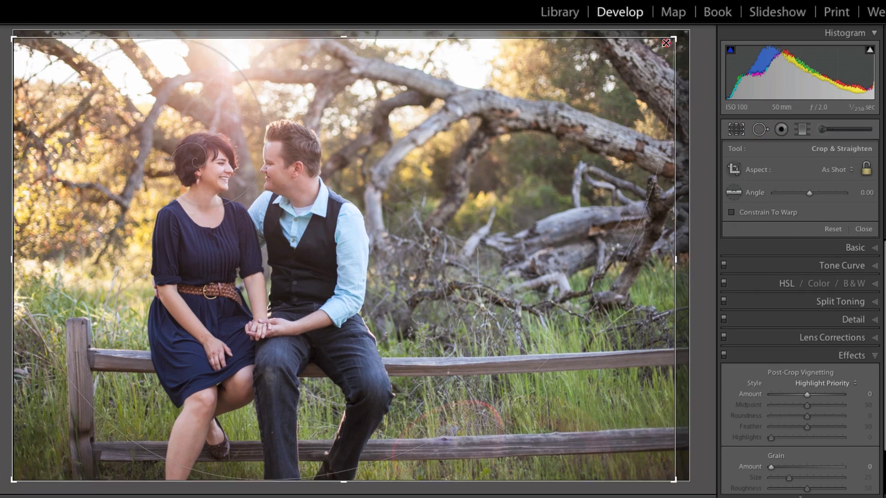
pyautogui.moveTo(666, 42); pyautogui.dragTo(466, 183)
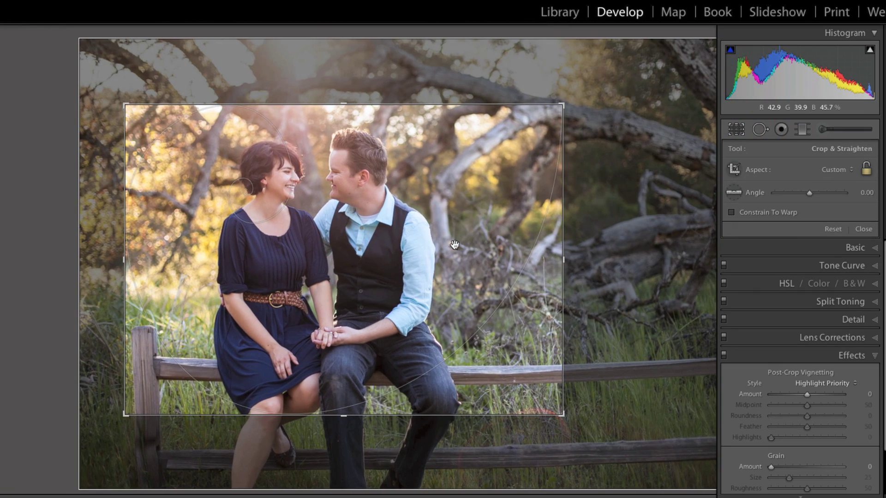
pyautogui.press('Return')
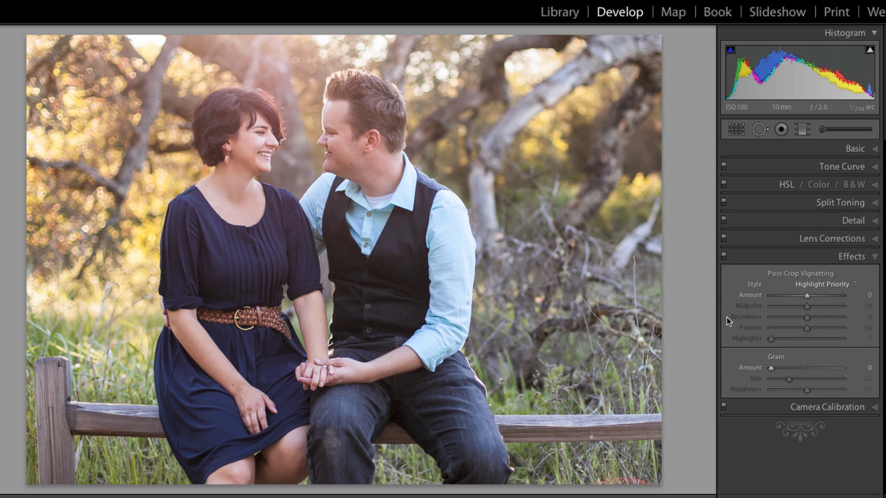
pyautogui.moveTo(803, 300); pyautogui.dragTo(795, 297)
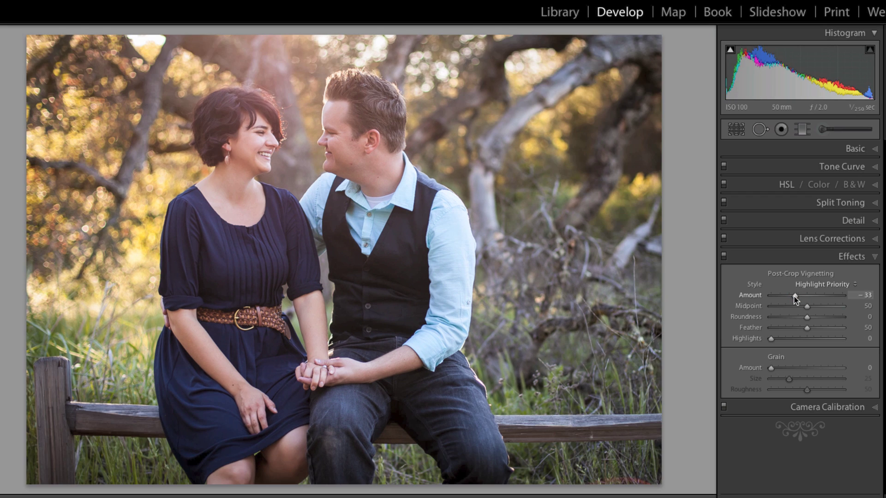
pyautogui.doubleClick(751, 296)
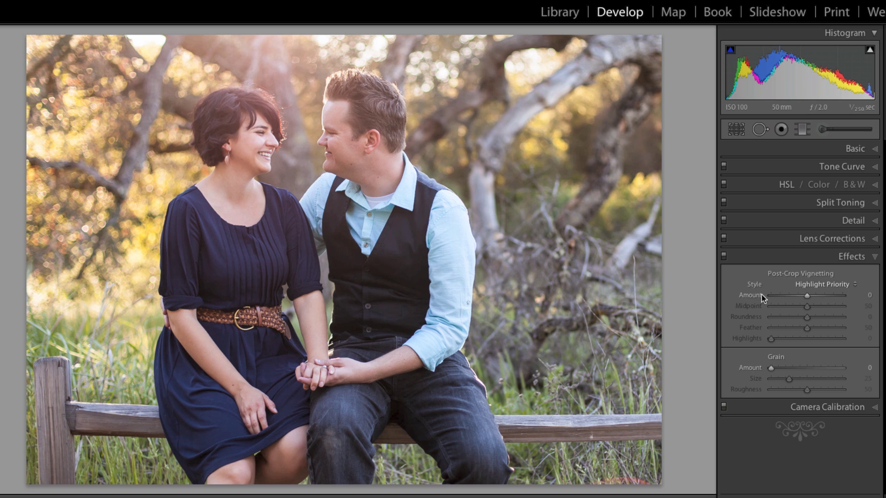
# Reset the crop to restore the full original frame.
pyautogui.click(737, 130)
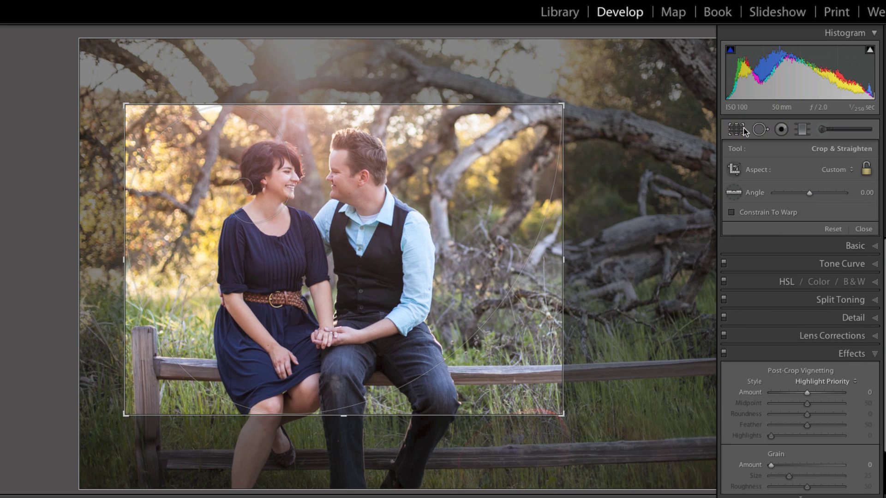
pyautogui.click(832, 229)
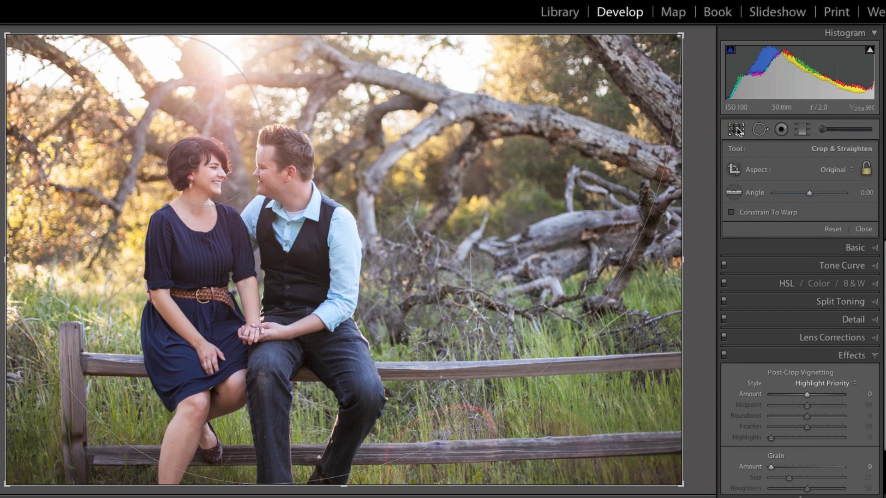
pyautogui.click(736, 130)
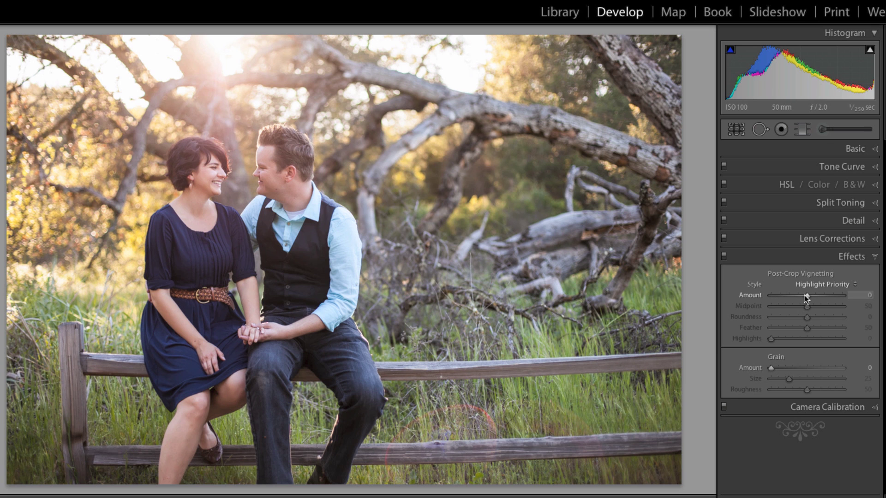
# Add a post-crop vignette: Amount -13, Midpoint 42, Roundness +10, Feather 60.
pyautogui.moveTo(806, 297); pyautogui.dragTo(813, 327)
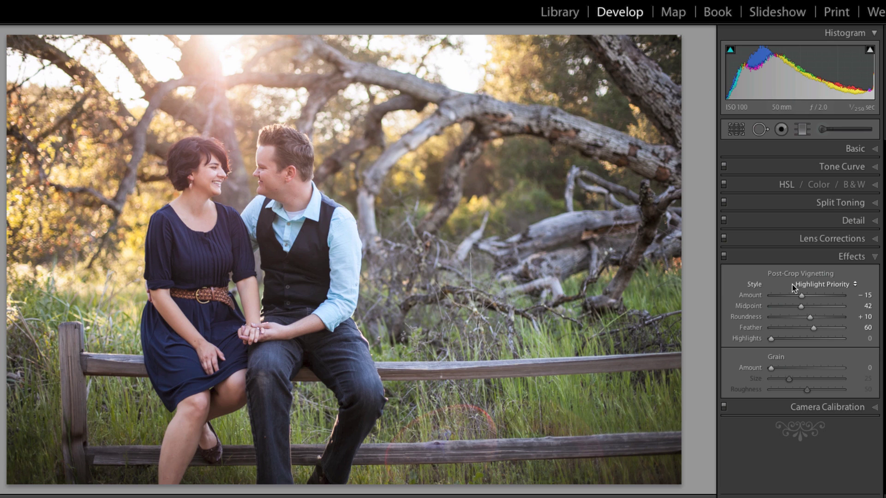
pyautogui.moveTo(803, 298); pyautogui.dragTo(802, 298)
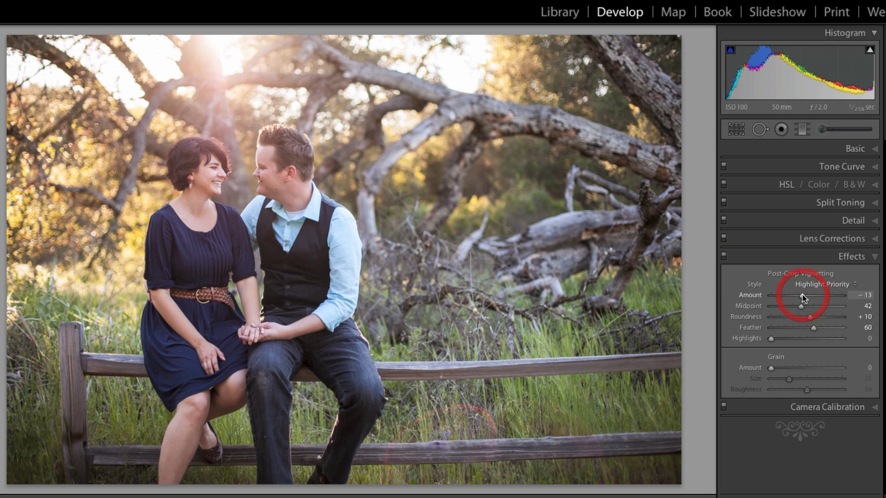
# Compare the edit with the original via Before/After, then bring up the Adjustment Brush.
pyautogui.click(767, 148)
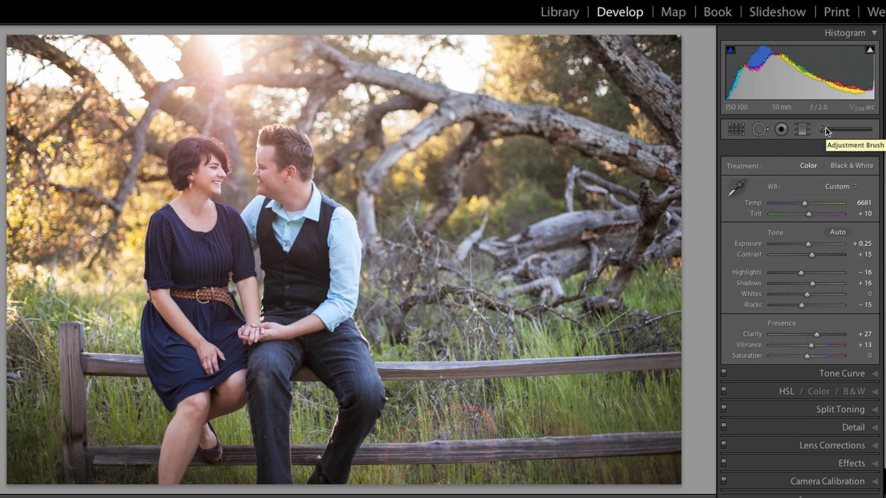
pyautogui.press('\\')
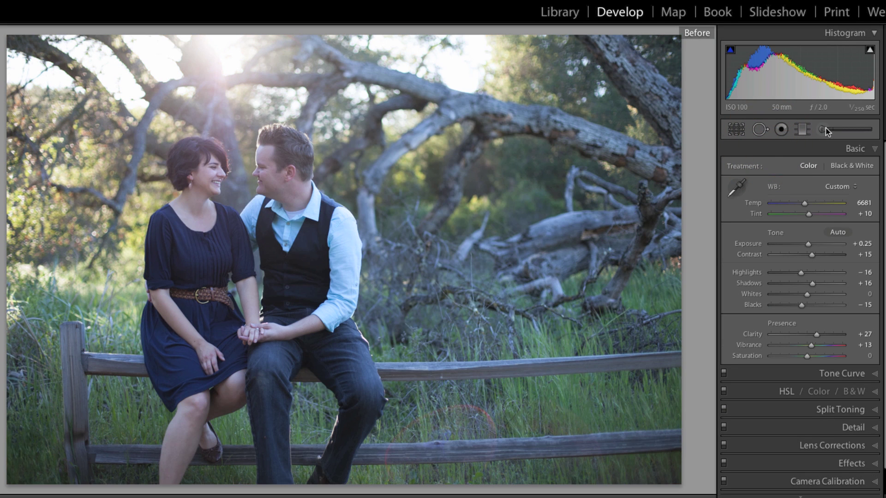
pyautogui.press('\\')
pyautogui.press('\\')
pyautogui.press('\\')
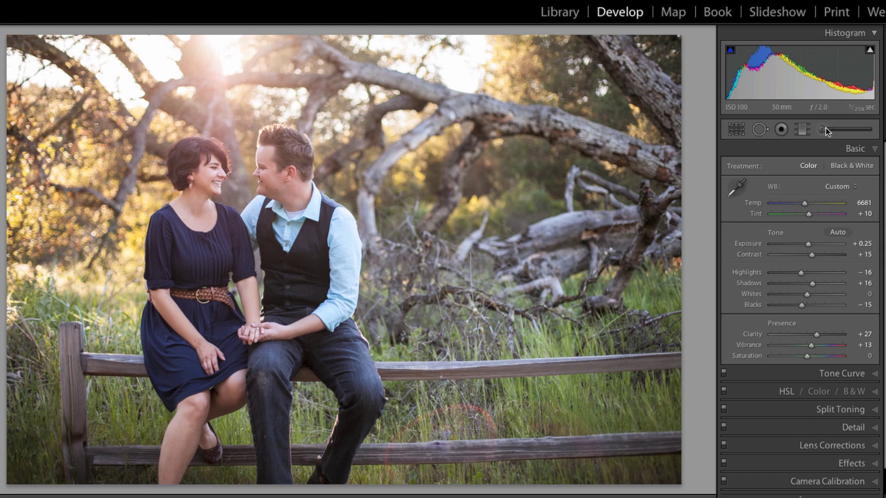
pyautogui.press('\\')
pyautogui.press('\\')
pyautogui.click(823, 129)
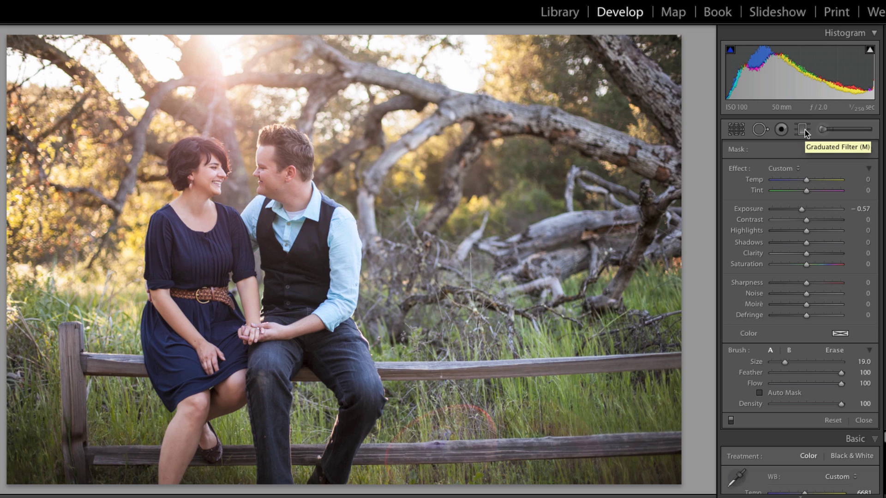
# Paint a new brush mask with Exposure 0 and Highlights -28 over the bright sky.
pyautogui.click(804, 133)
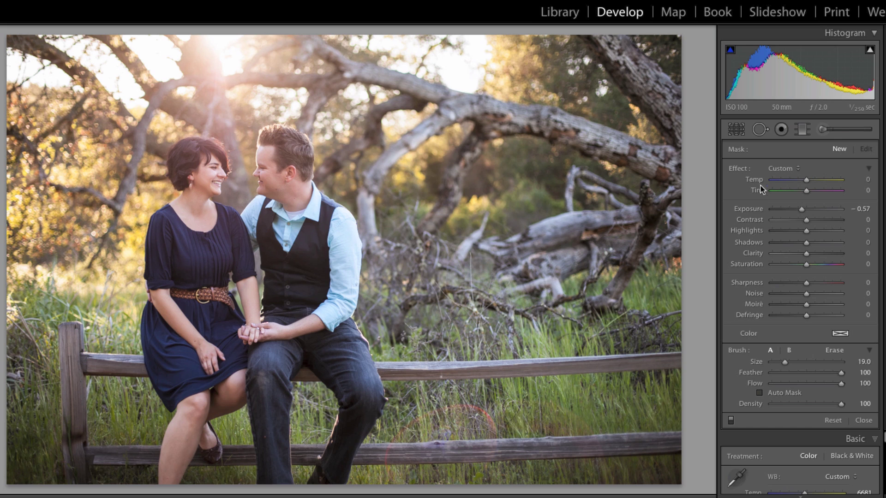
pyautogui.doubleClick(752, 210)
pyautogui.click(798, 231)
pyautogui.moveTo(798, 231); pyautogui.dragTo(796, 231)
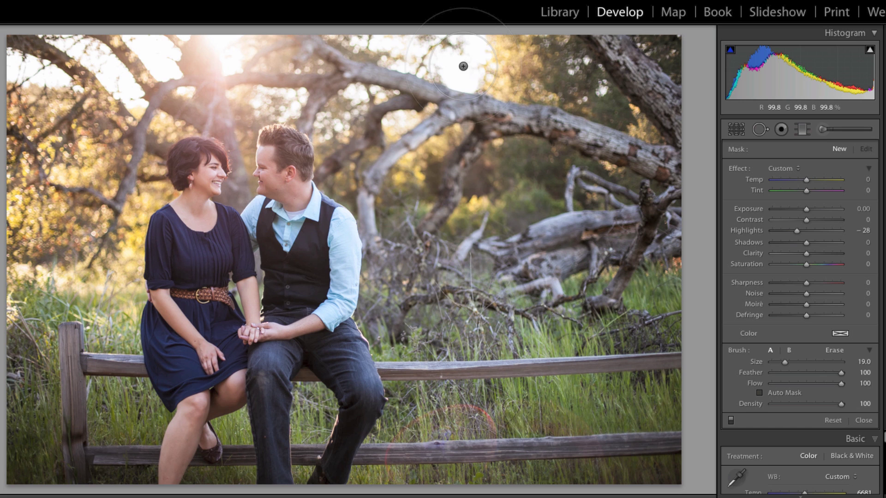
pyautogui.moveTo(464, 66)
pyautogui.mouseDown()
pyautogui.moveTo(428, 62)
pyautogui.moveTo(464, 58)
pyautogui.moveTo(296, 95)
pyautogui.moveTo(161, 67)
pyautogui.moveTo(93, 63)
pyautogui.moveTo(121, 78)
pyautogui.moveTo(40, 55)
pyautogui.mouseUp()
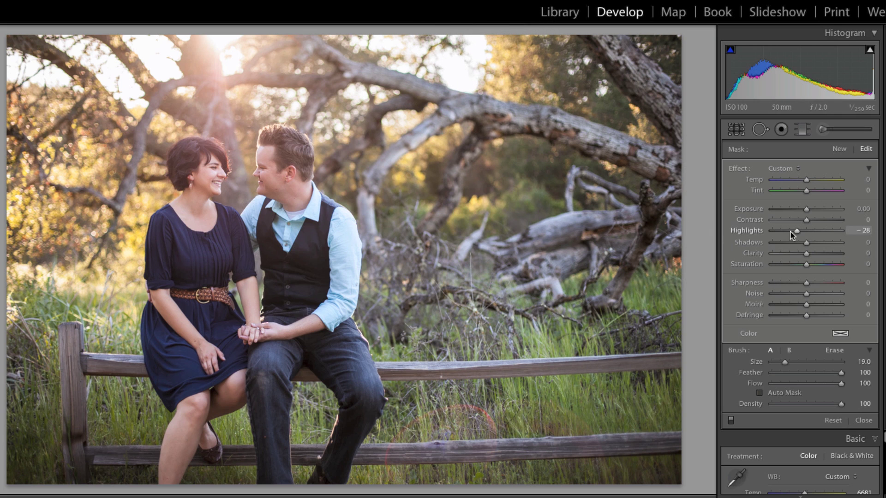
# Toggle the brushed highlight adjustment off and on to compare, then close the brush.
pyautogui.click(730, 420)
pyautogui.click(730, 420)
pyautogui.click(730, 420)
pyautogui.click(730, 420)
pyautogui.click(818, 129)
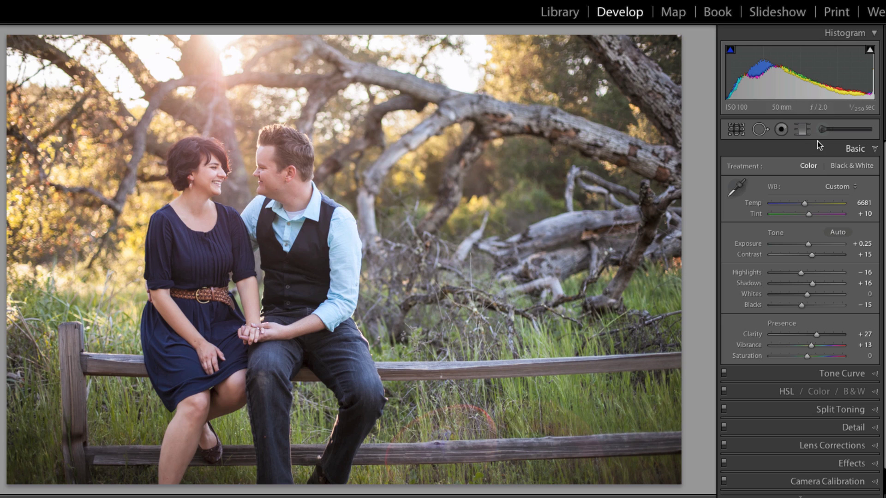
# Reset brush Highlights to 0, raise Temp, and paint warmth over the grass and fence.
pyautogui.click(822, 129)
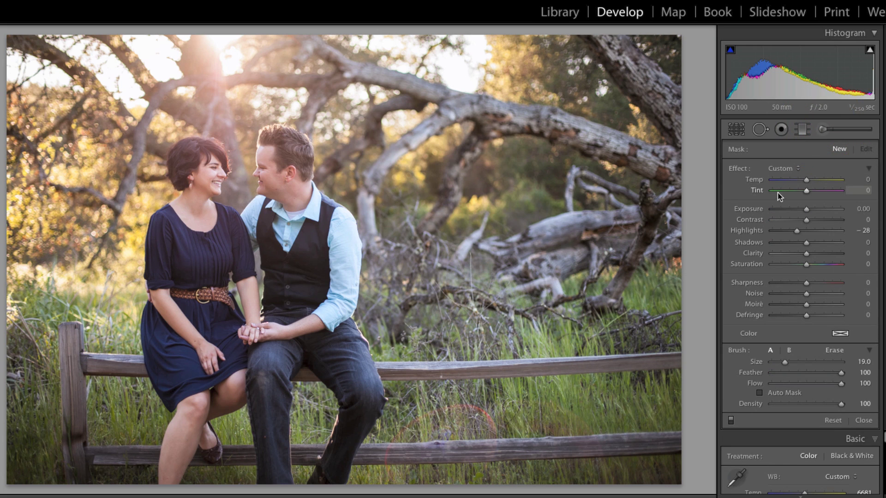
pyautogui.doubleClick(746, 232)
pyautogui.moveTo(808, 183); pyautogui.dragTo(812, 182)
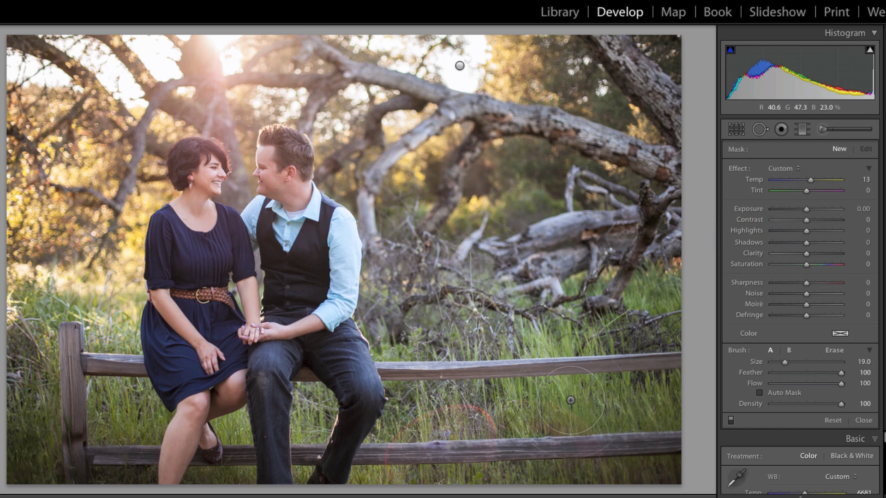
pyautogui.scroll(2, 474, 403)
pyautogui.click(422, 409)
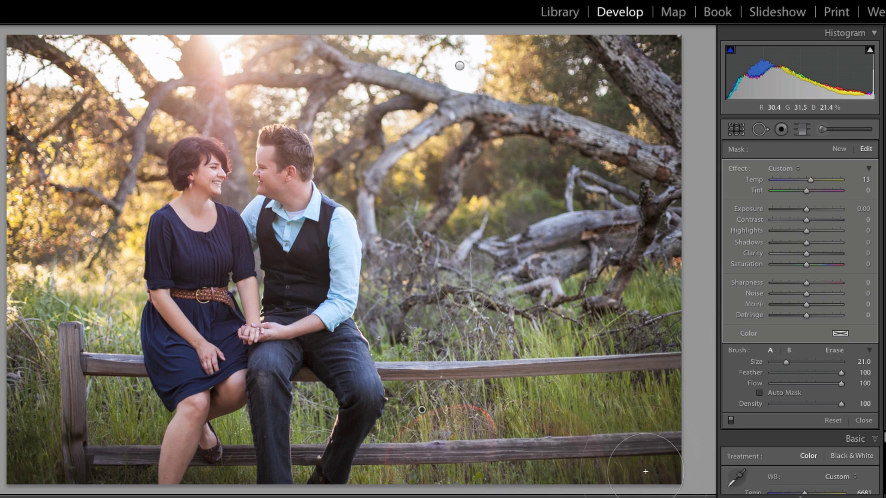
pyautogui.press('h')
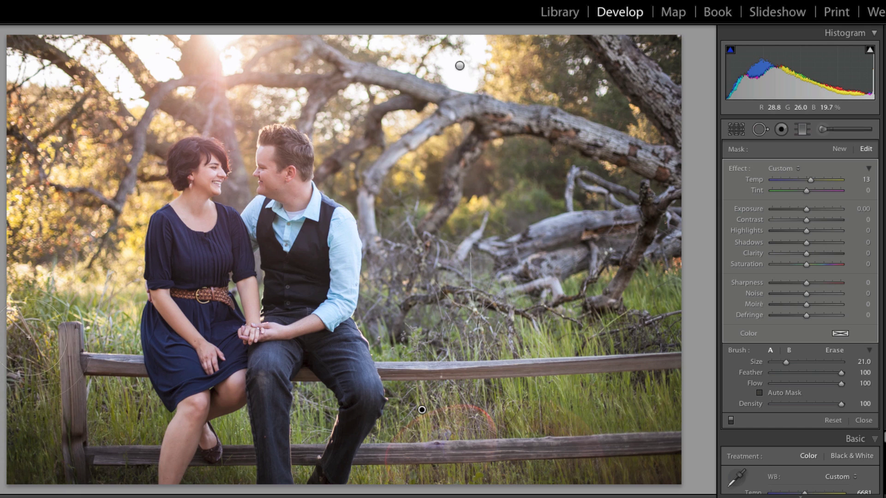
pyautogui.press('h')
# Max out the brushed Temp to reveal the painted area, then reduce it to about 12.
pyautogui.moveTo(815, 178); pyautogui.dragTo(870, 182)
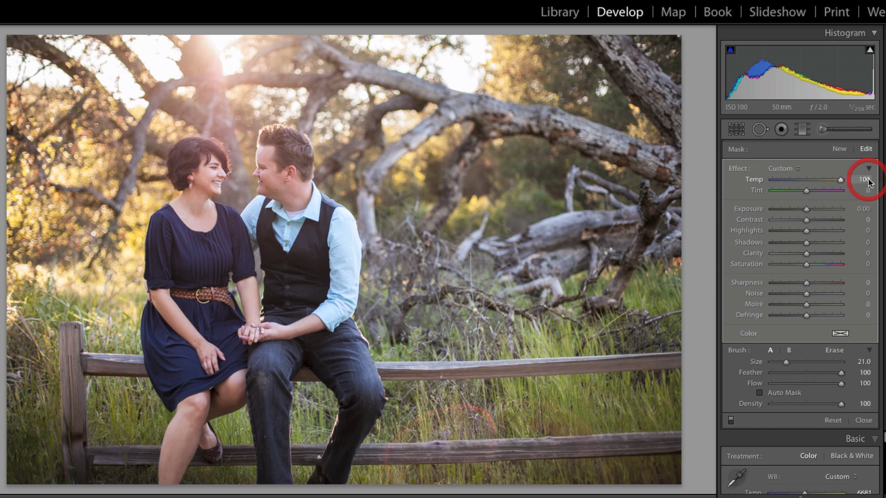
pyautogui.click(814, 180)
pyautogui.moveTo(815, 181); pyautogui.dragTo(809, 181)
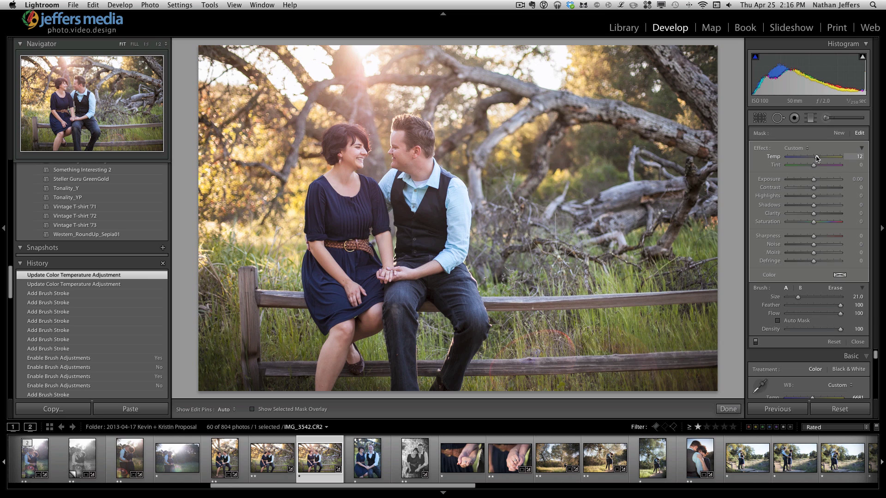
# Settle the brushed Temp at 9, close the brush, and compare Before/After.
pyautogui.moveTo(815, 158); pyautogui.dragTo(816, 158)
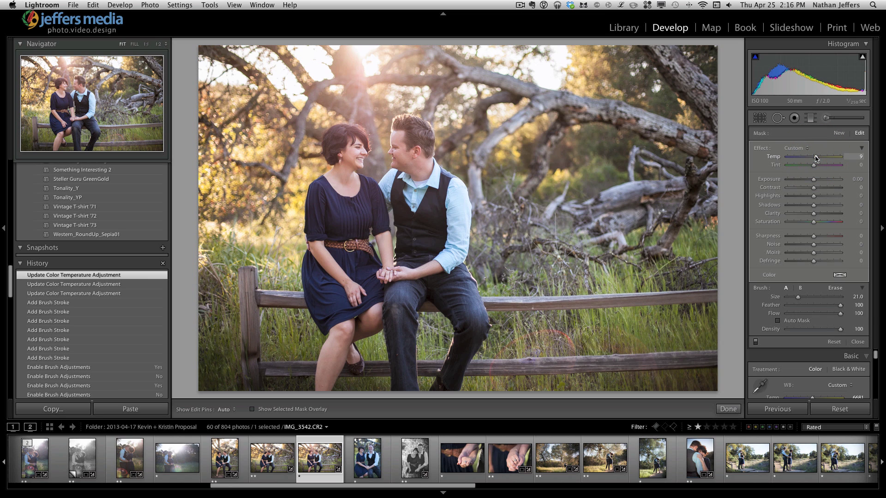
pyautogui.click(827, 118)
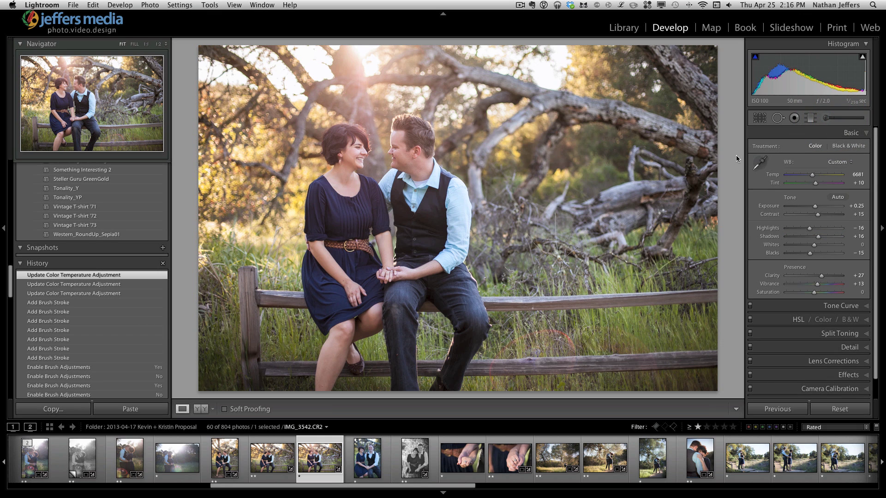
pyautogui.press('\\')
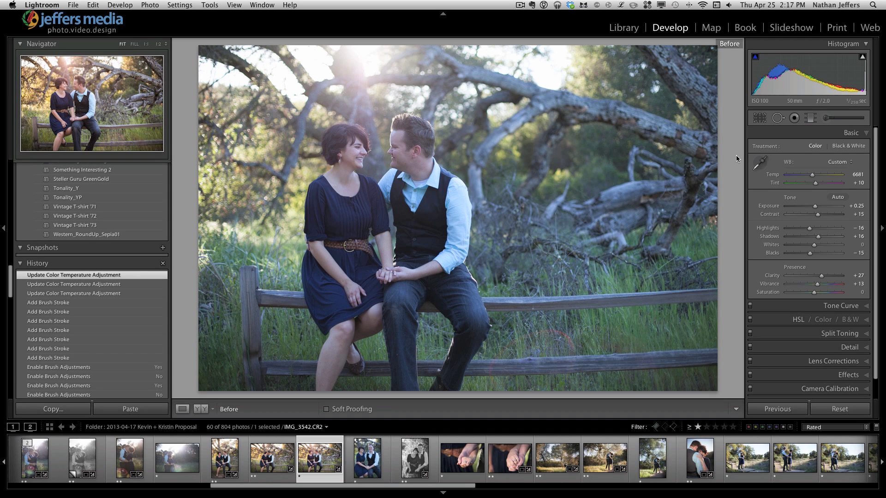
pyautogui.press('\\')
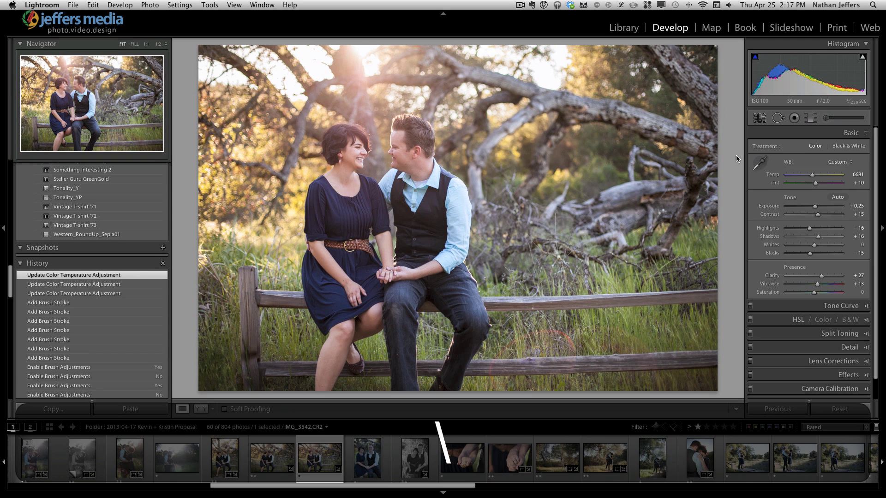